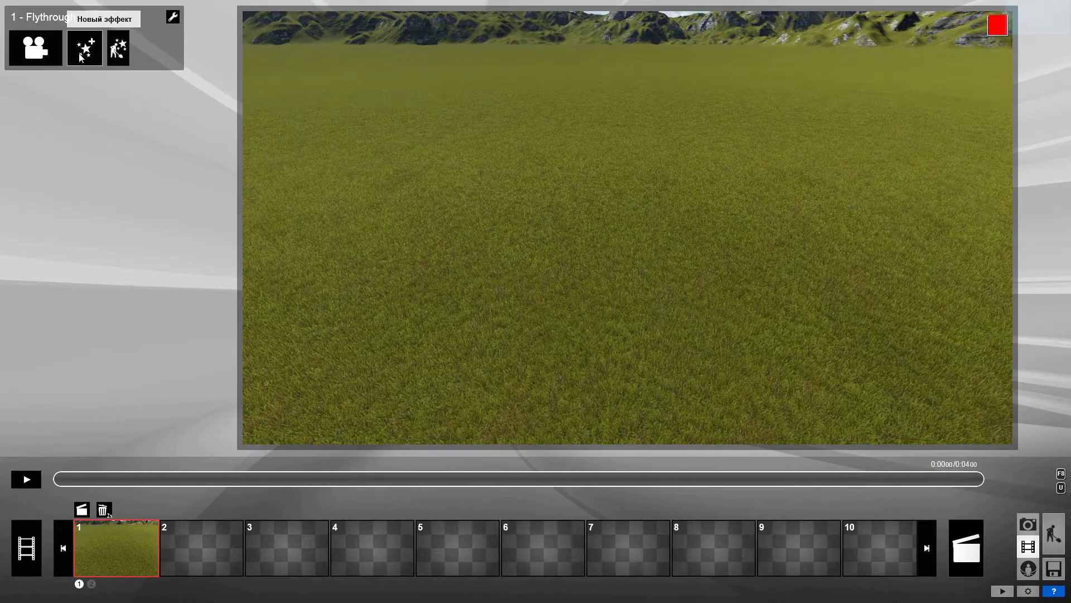
# Step: Add the Название effect to the clip and enter "Проект Икс" as its text
pyautogui.click(80, 54)
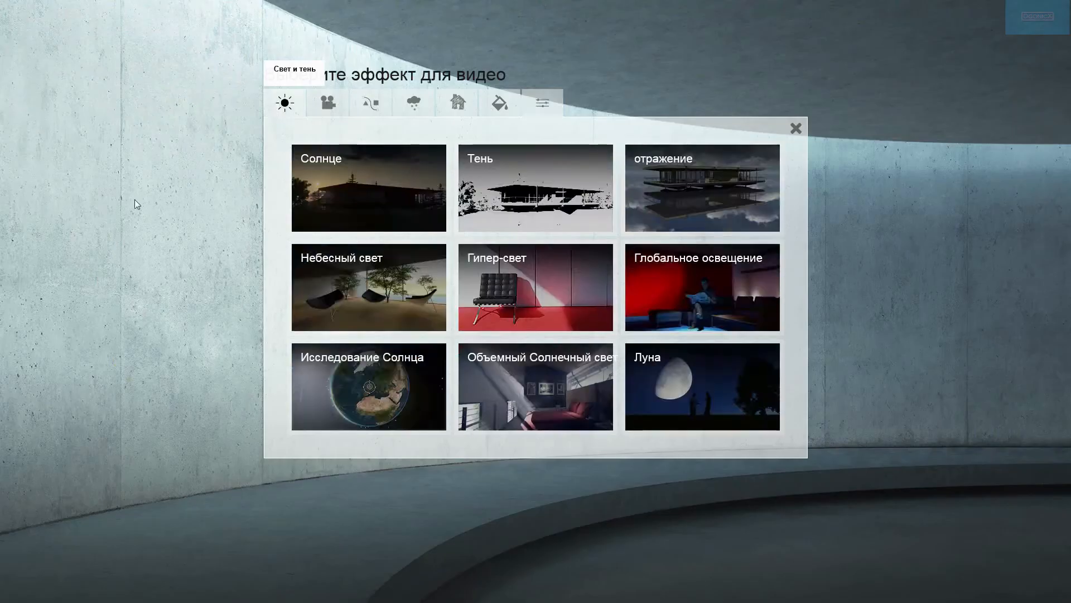
pyautogui.click(553, 106)
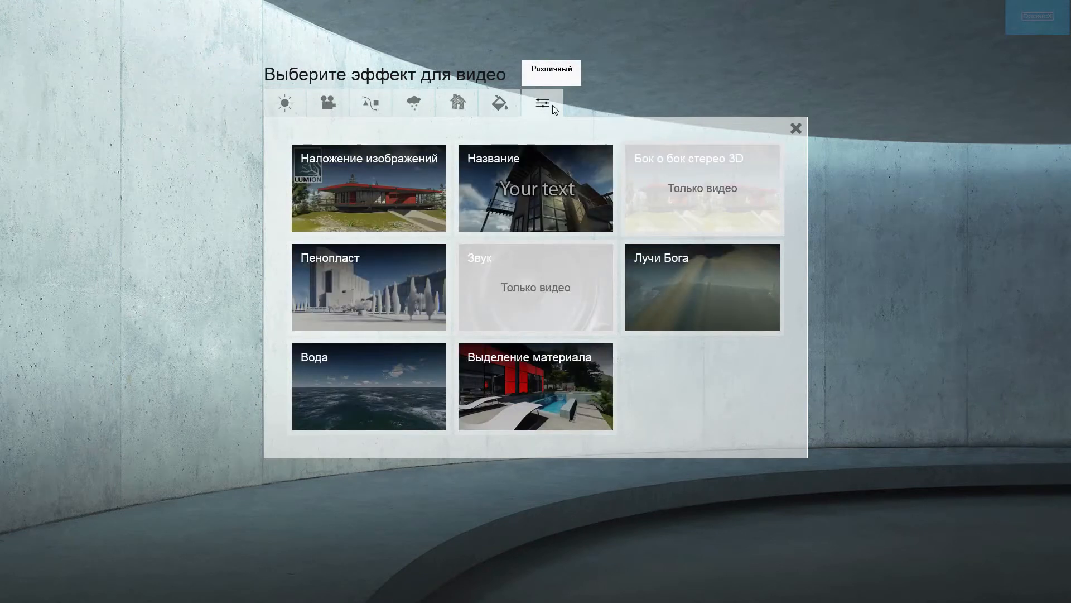
pyautogui.click(486, 212)
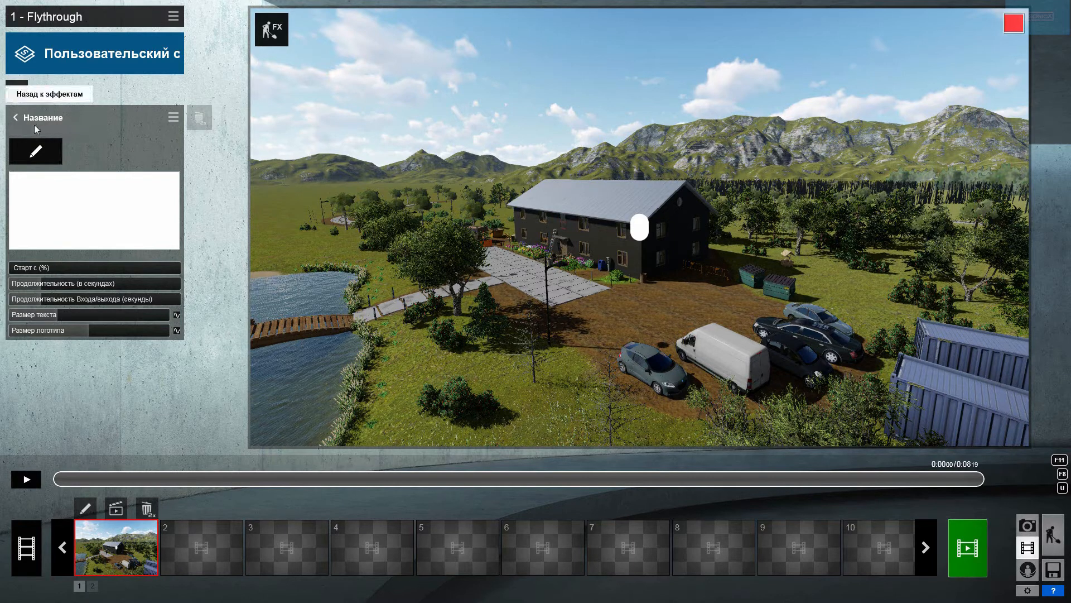
pyautogui.moveTo(25, 271)
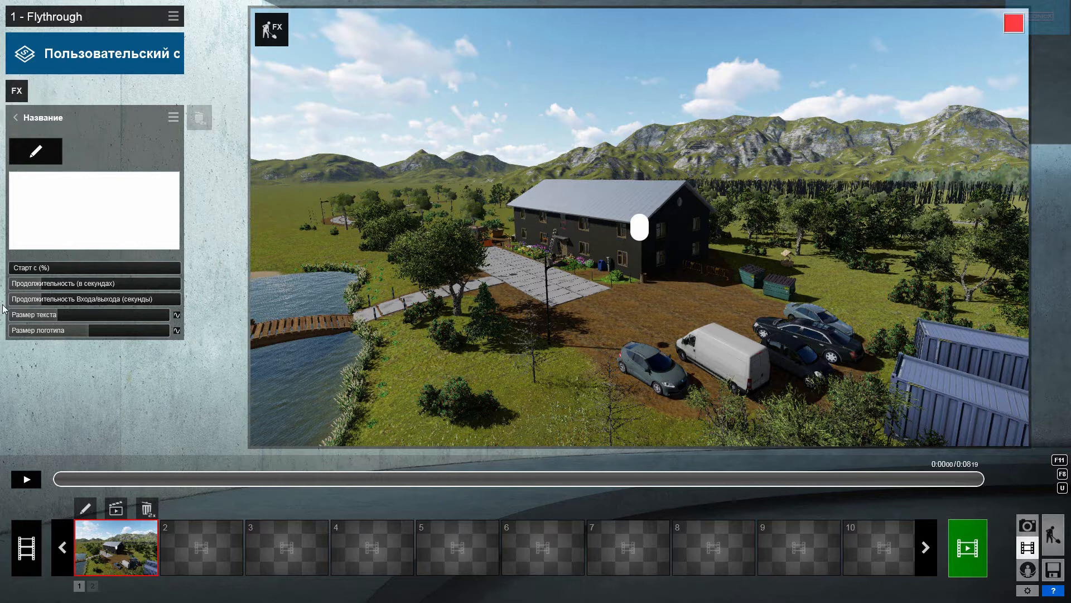
pyautogui.moveTo(63, 316)
pyautogui.write('роект Икс')
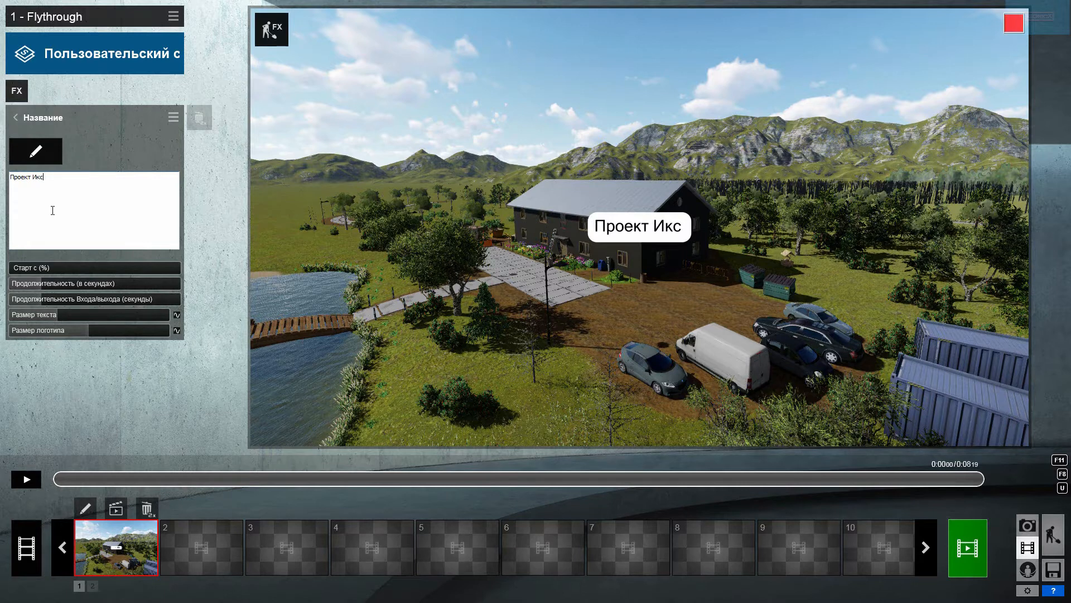
# Step: Set the title to start at the beginning of the clip and its text size to 5.5
pyautogui.moveTo(17, 268)
pyautogui.mouseDown()
pyautogui.moveTo(50, 268)
pyautogui.moveTo(1, 267)
pyautogui.mouseUp()
pyautogui.moveTo(13, 267)
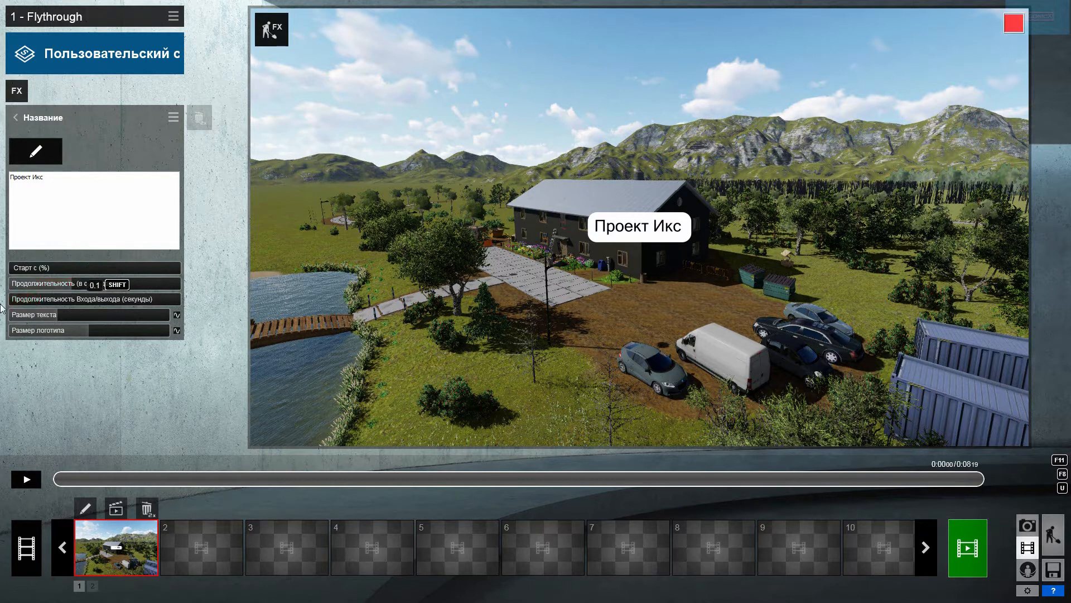
pyautogui.moveTo(56, 314); pyautogui.dragTo(128, 316)
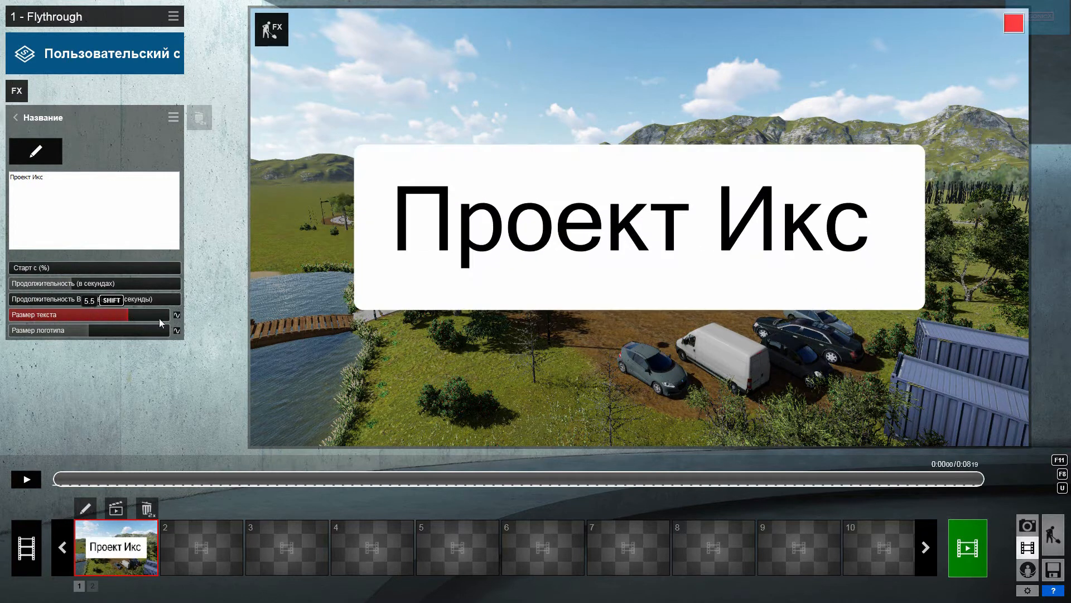
pyautogui.moveTo(141, 316)
# Step: Keyframe the title's text size at 10.0 at the clip start, shrinking to the minimum at about 3 seconds
pyautogui.click(175, 315)
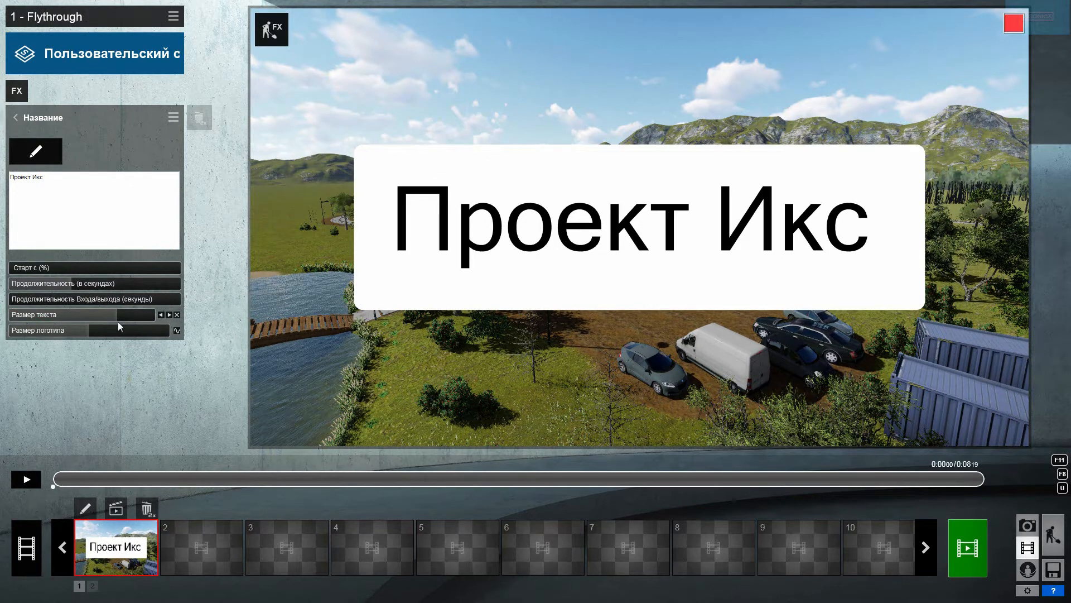
pyautogui.moveTo(133, 315); pyautogui.dragTo(163, 315)
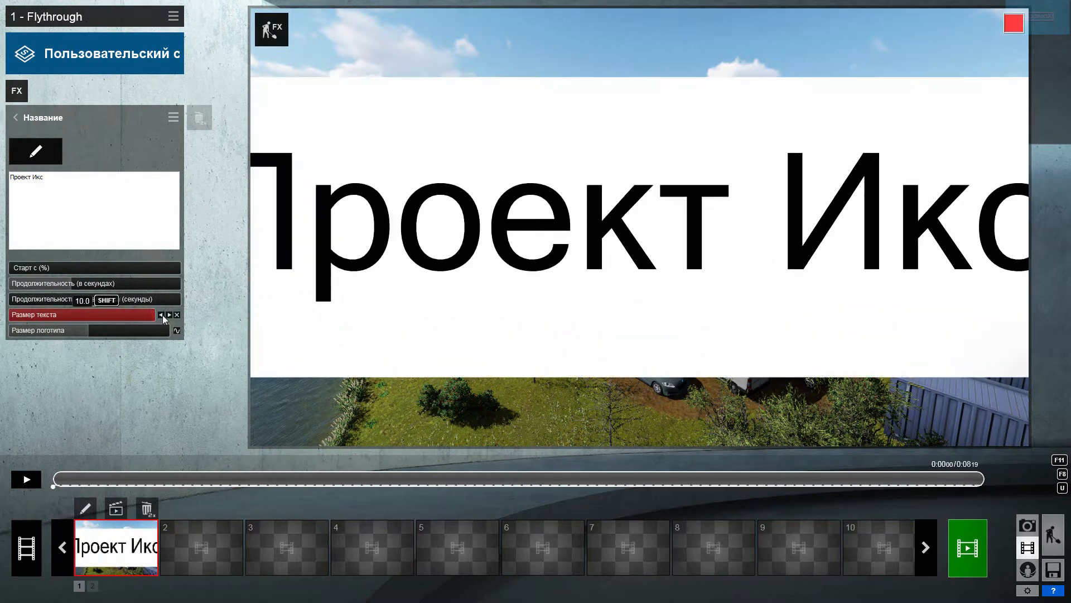
pyautogui.moveTo(95, 478); pyautogui.dragTo(410, 477)
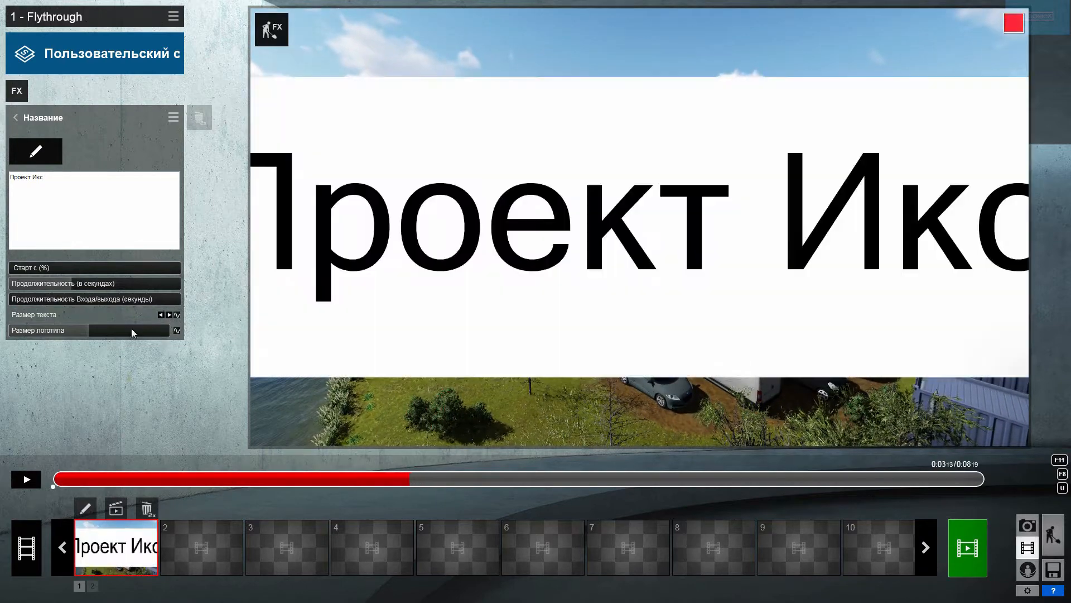
pyautogui.moveTo(79, 315); pyautogui.dragTo(3, 313)
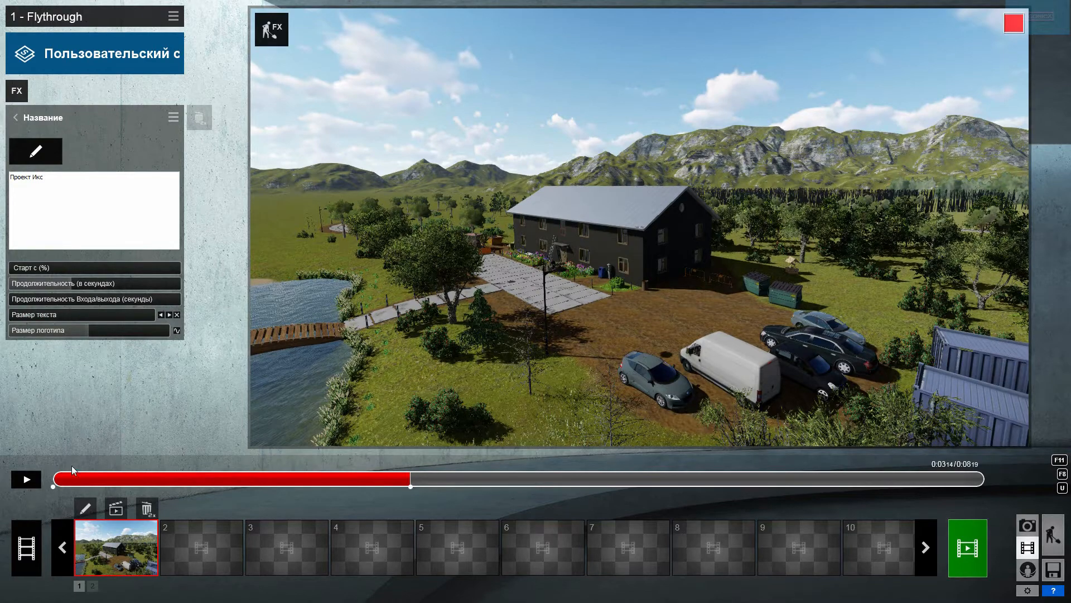
# Step: Play the clip from the start to preview the title's size animation
pyautogui.click(53, 484)
pyautogui.click(30, 480)
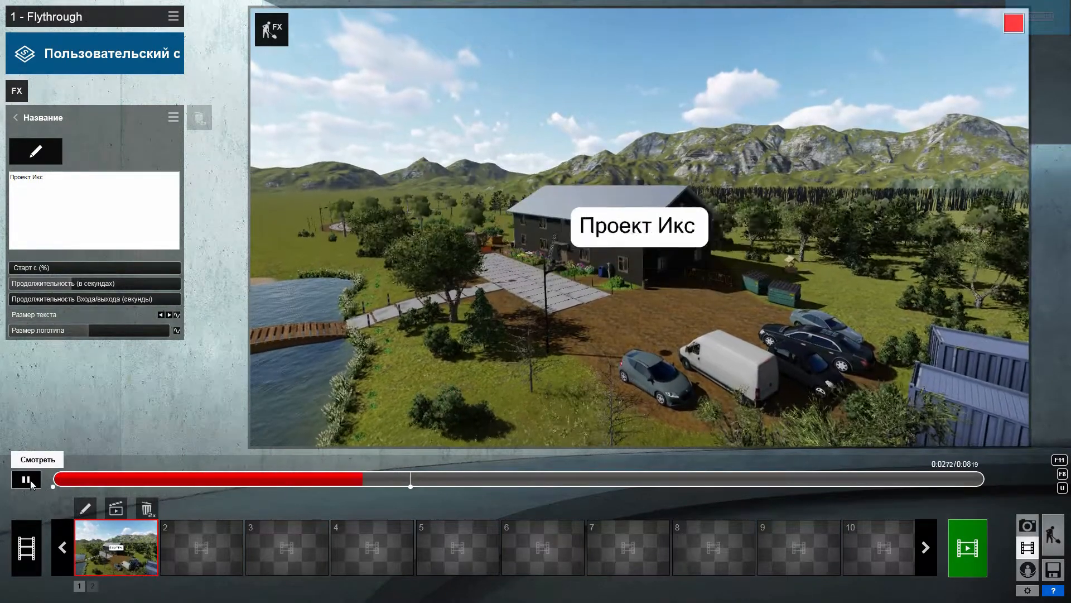
pyautogui.click(30, 480)
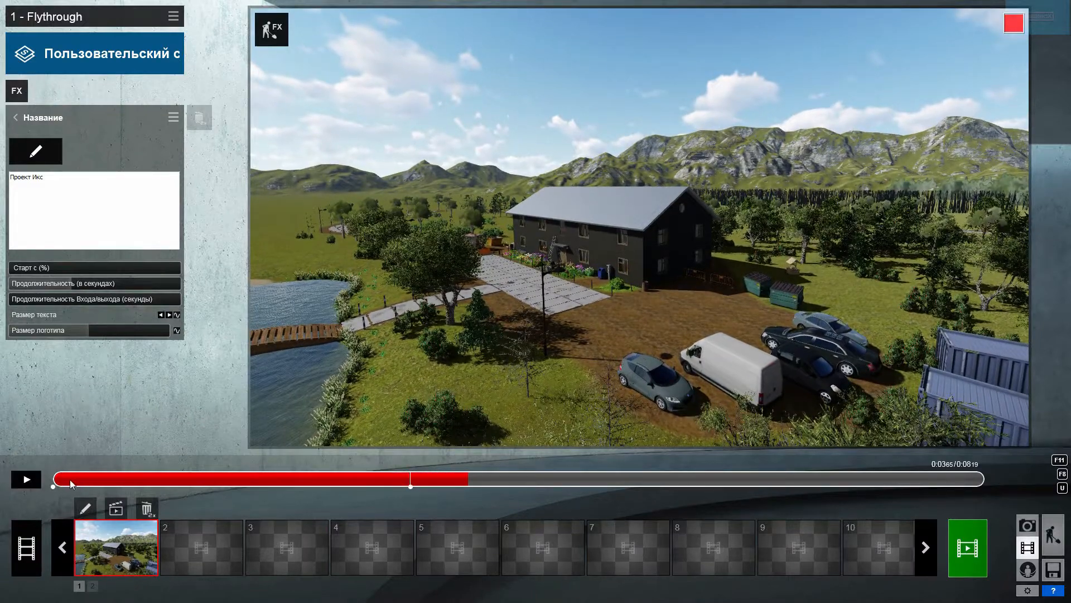
# Step: Reduce the title's text size at the clip's first keyframe so the whole text fits in the frame
pyautogui.click(53, 484)
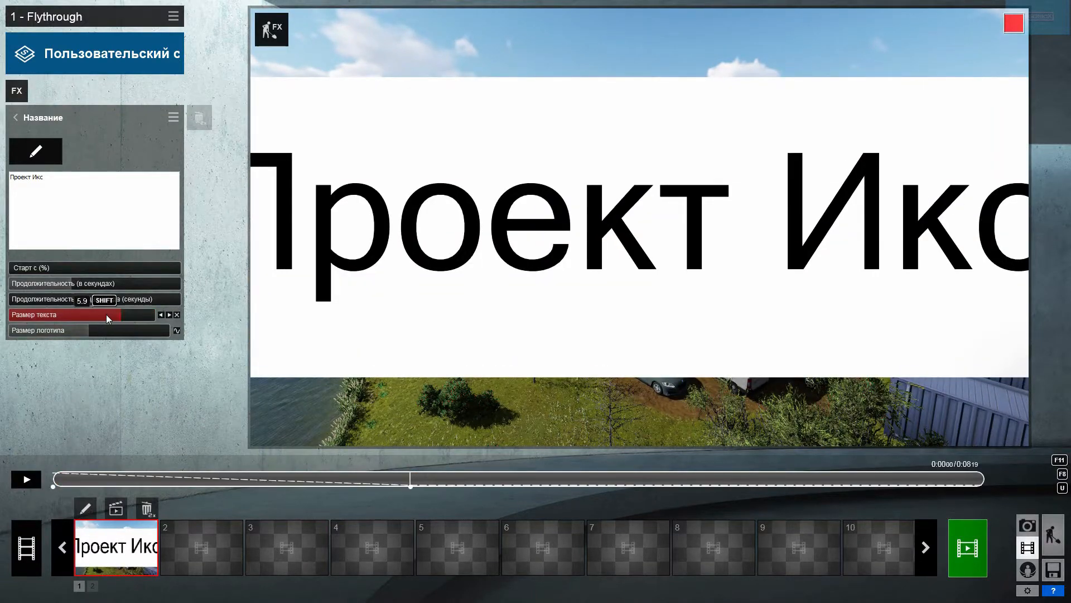
pyautogui.moveTo(107, 315); pyautogui.dragTo(75, 313)
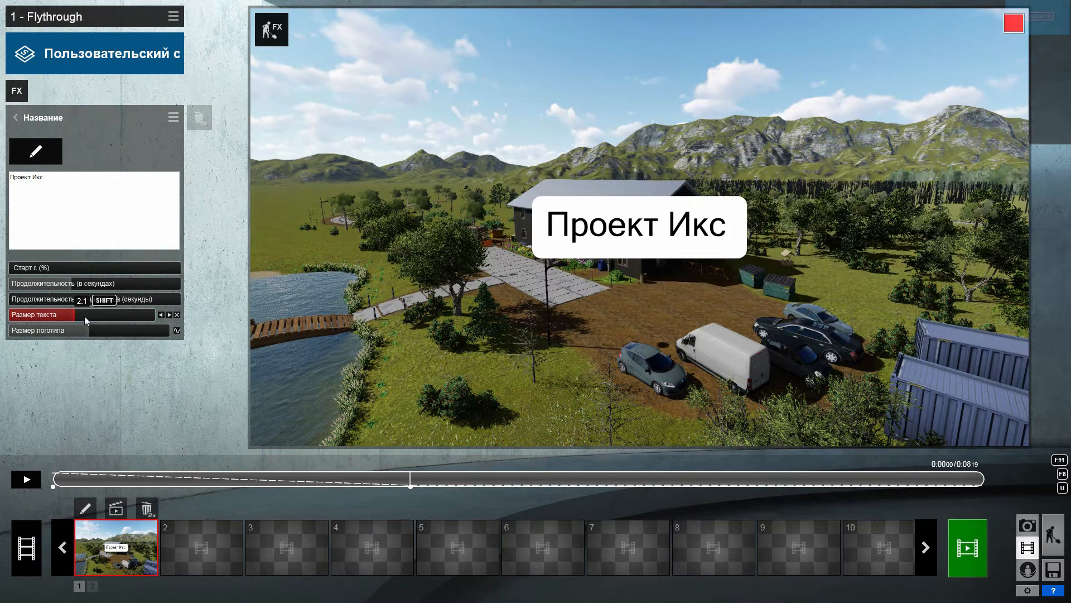
pyautogui.click(90, 316)
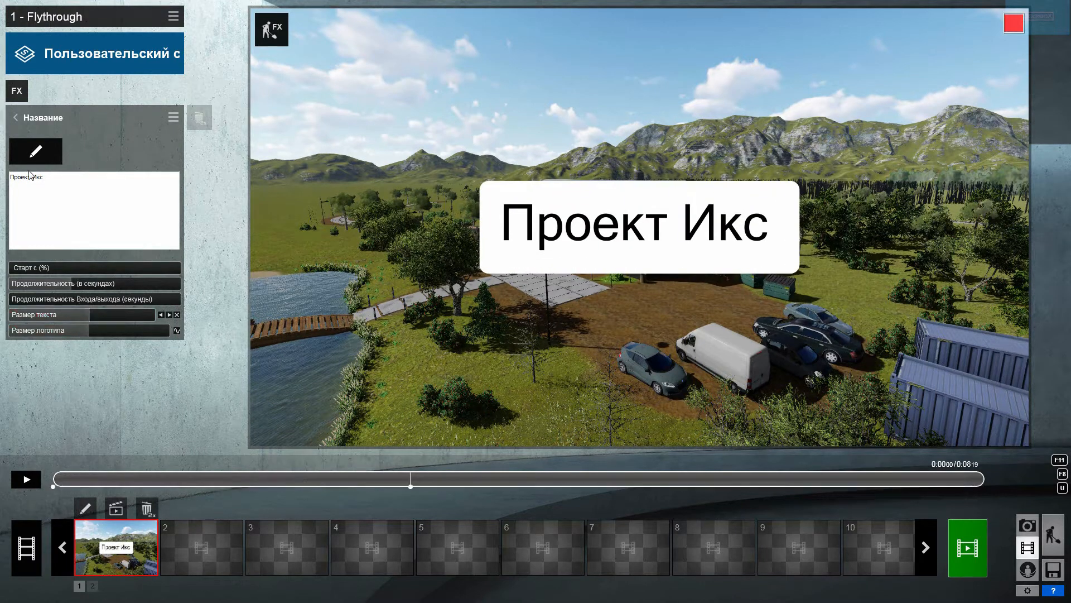
# Step: Load DGONICX VA.png as the title's logo and apply it
pyautogui.click(36, 151)
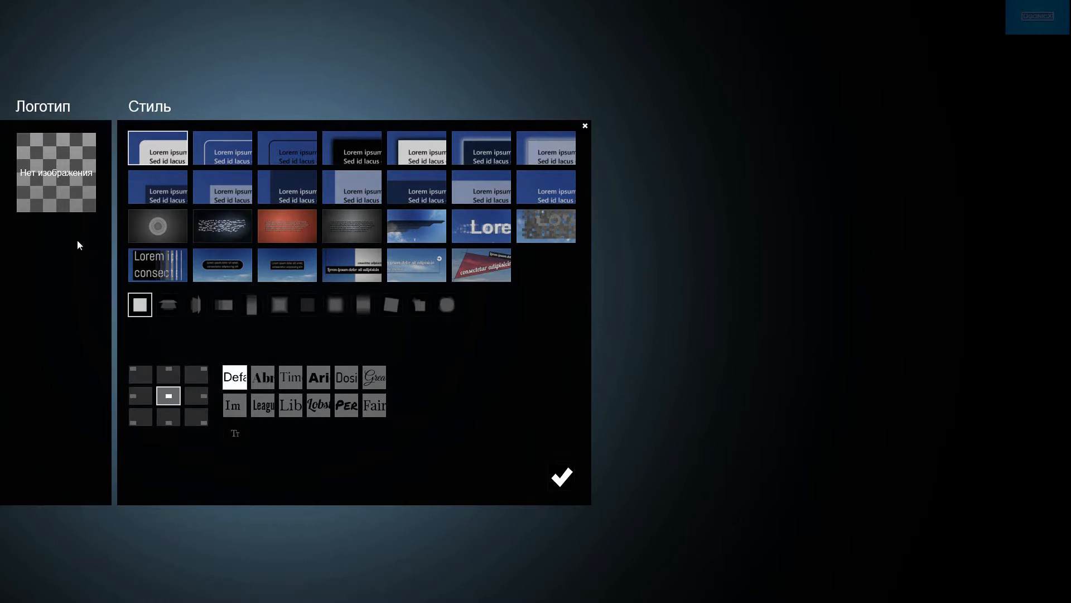
pyautogui.click(72, 202)
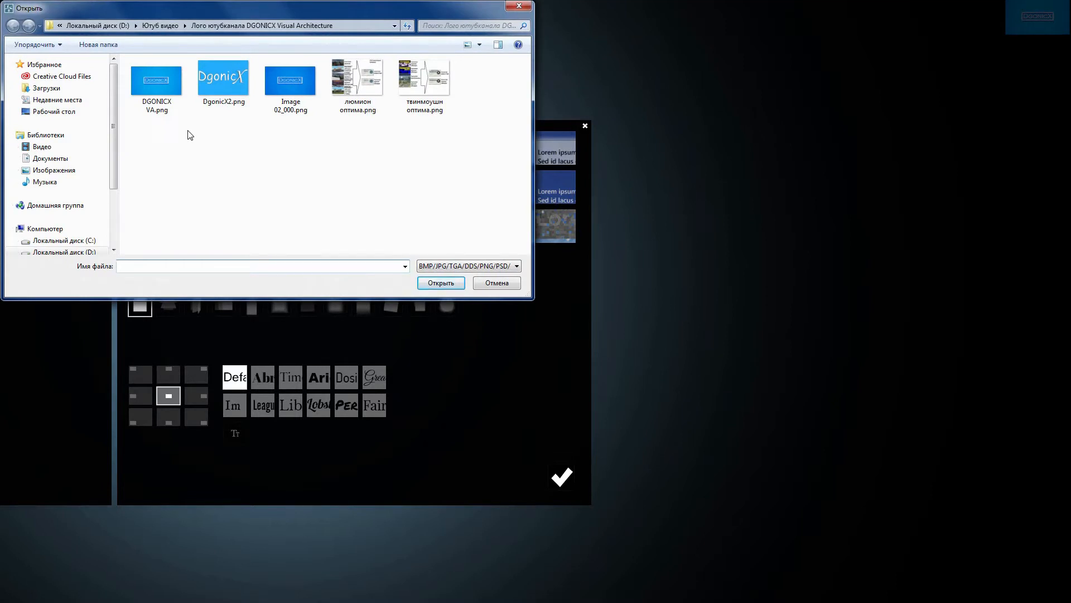
pyautogui.click(158, 86)
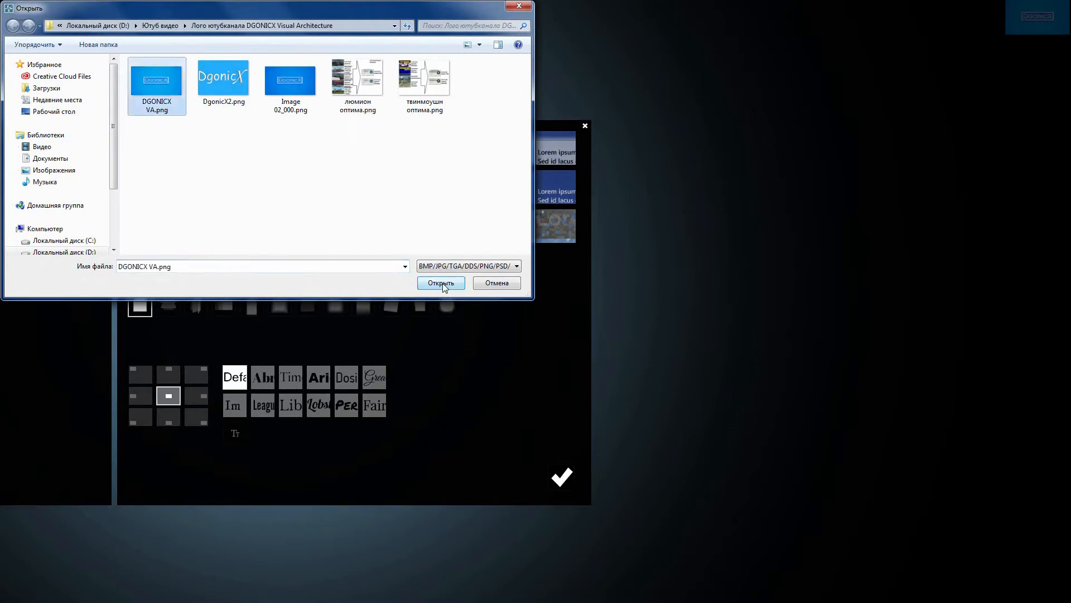
pyautogui.click(442, 283)
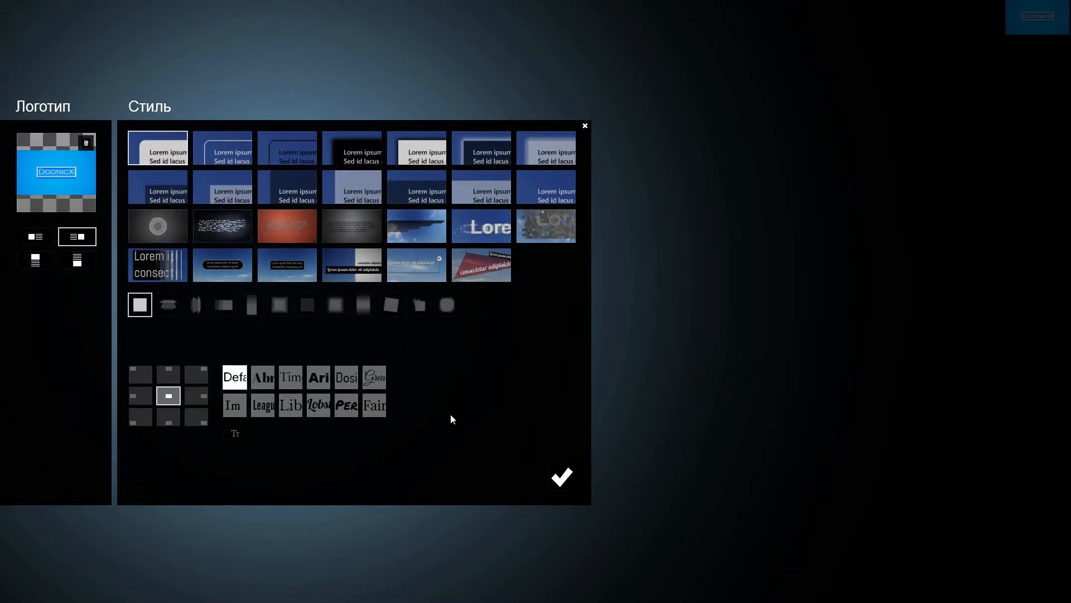
pyautogui.click(564, 475)
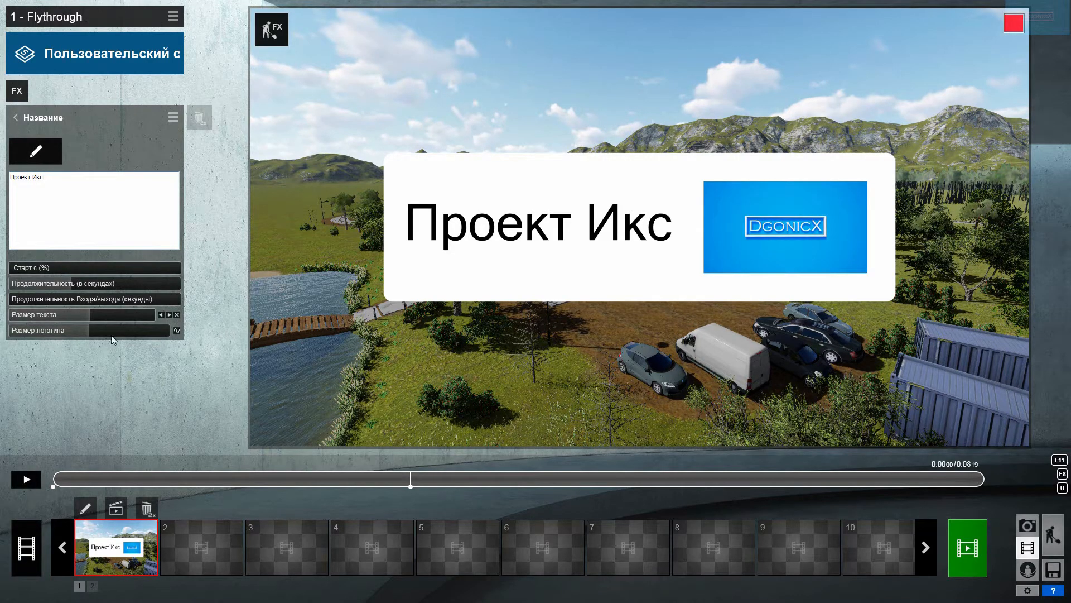
# Step: Place the logo above the title text and set the logo size to 5.1
pyautogui.click(35, 151)
pyautogui.click(572, 483)
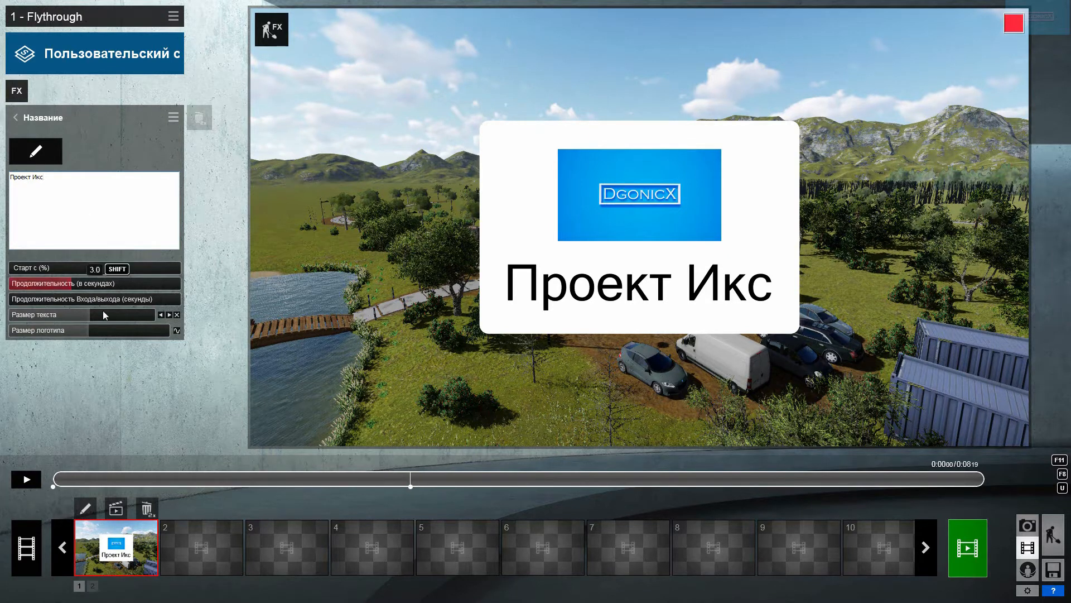
pyautogui.moveTo(89, 329)
pyautogui.mouseDown()
pyautogui.moveTo(108, 329)
pyautogui.moveTo(90, 330)
pyautogui.mouseUp()
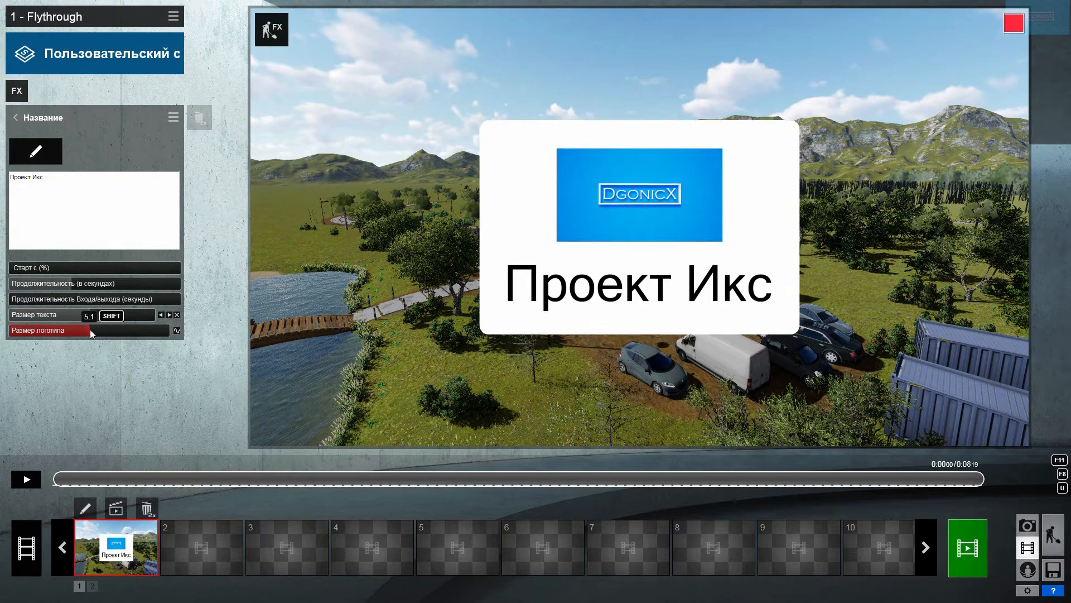
# Step: Change the title's design to the second-to-last style in the collection and apply it
pyautogui.click(17, 91)
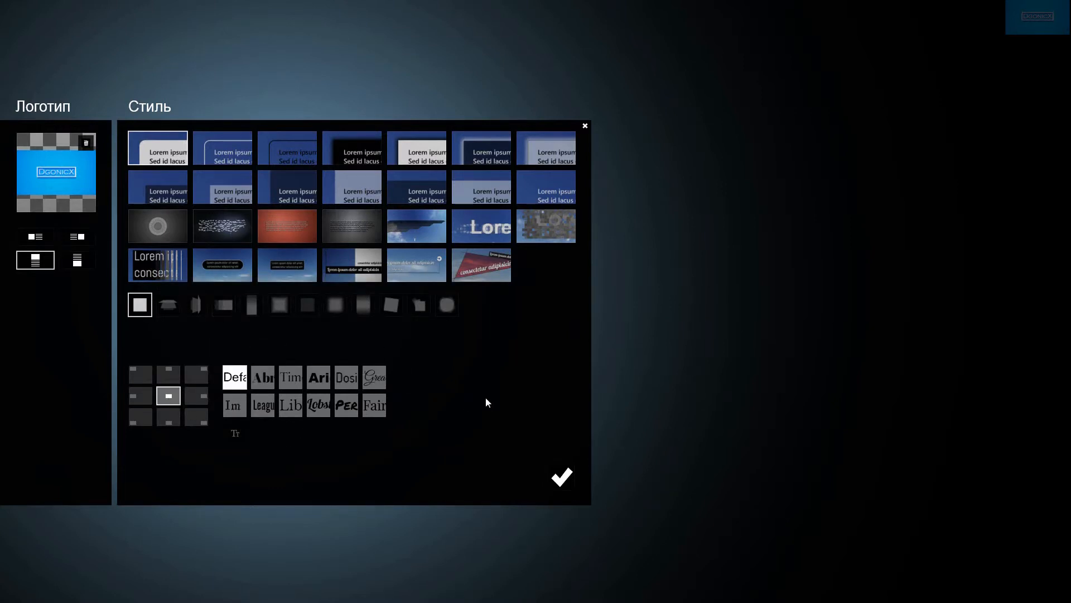
pyautogui.click(481, 226)
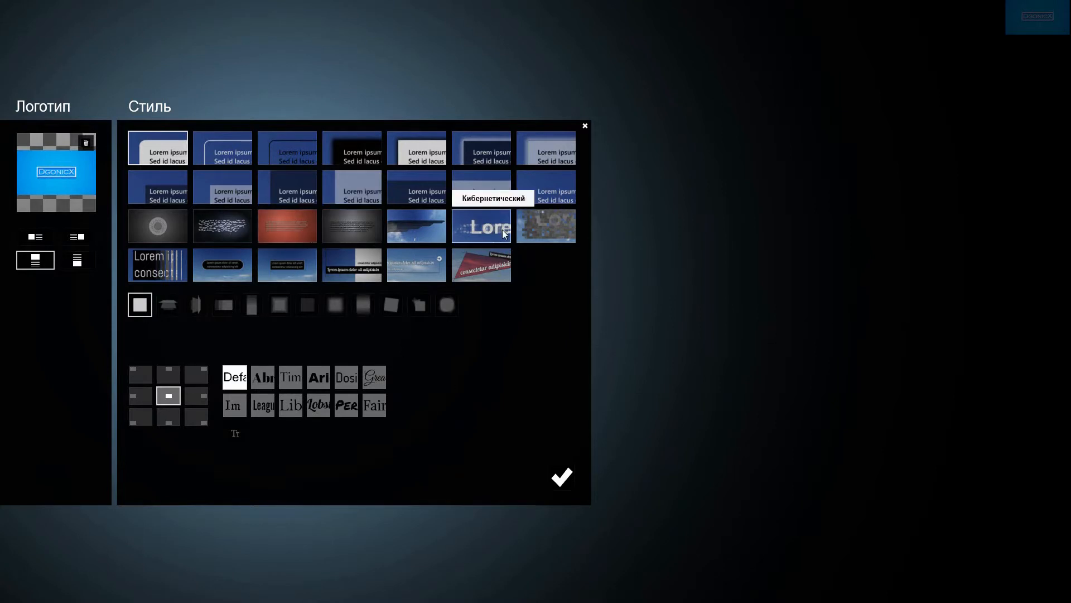
pyautogui.click(545, 226)
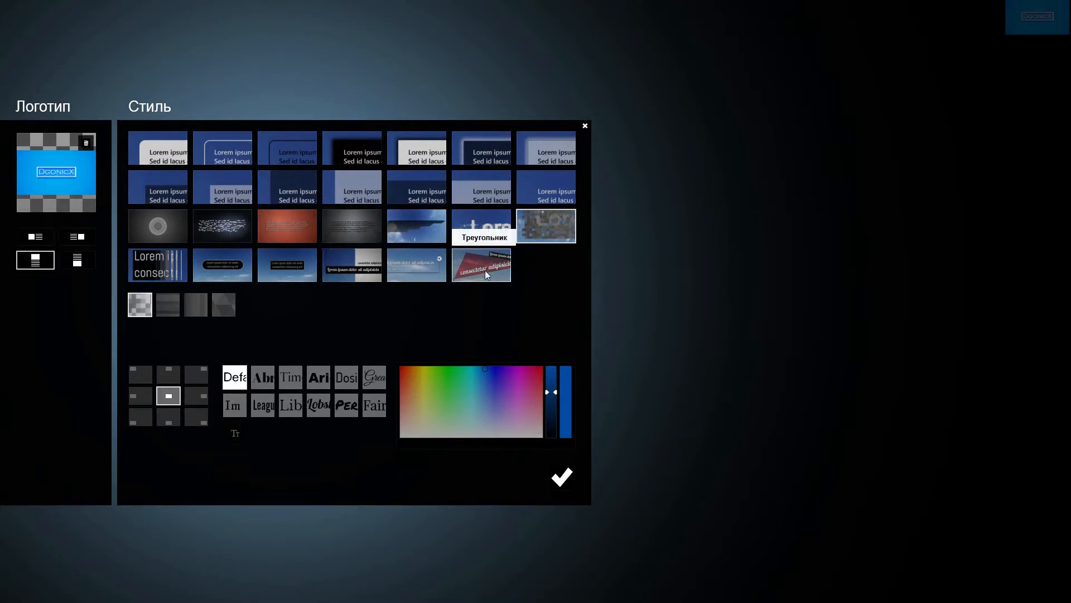
pyautogui.click(431, 266)
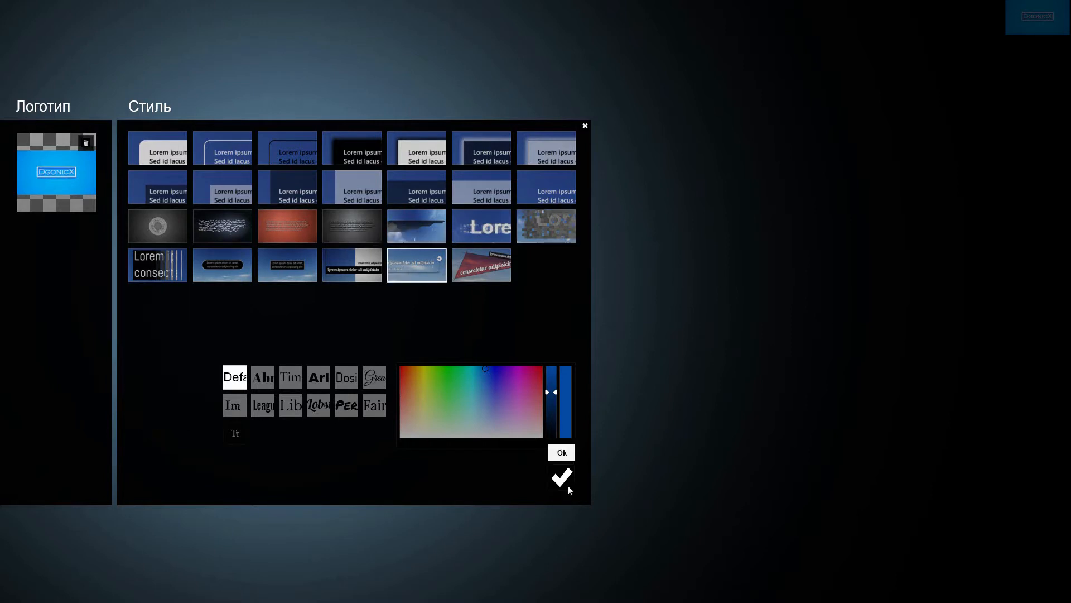
pyautogui.click(567, 483)
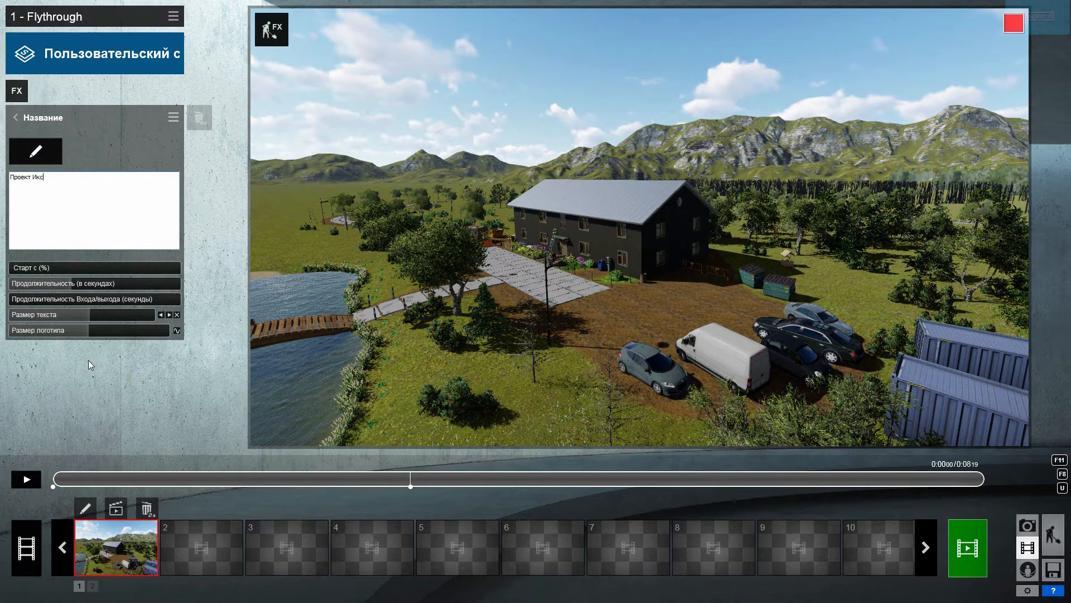
# Step: Play the clip to preview how the restyled title and logo appear and disappear
pyautogui.click(26, 479)
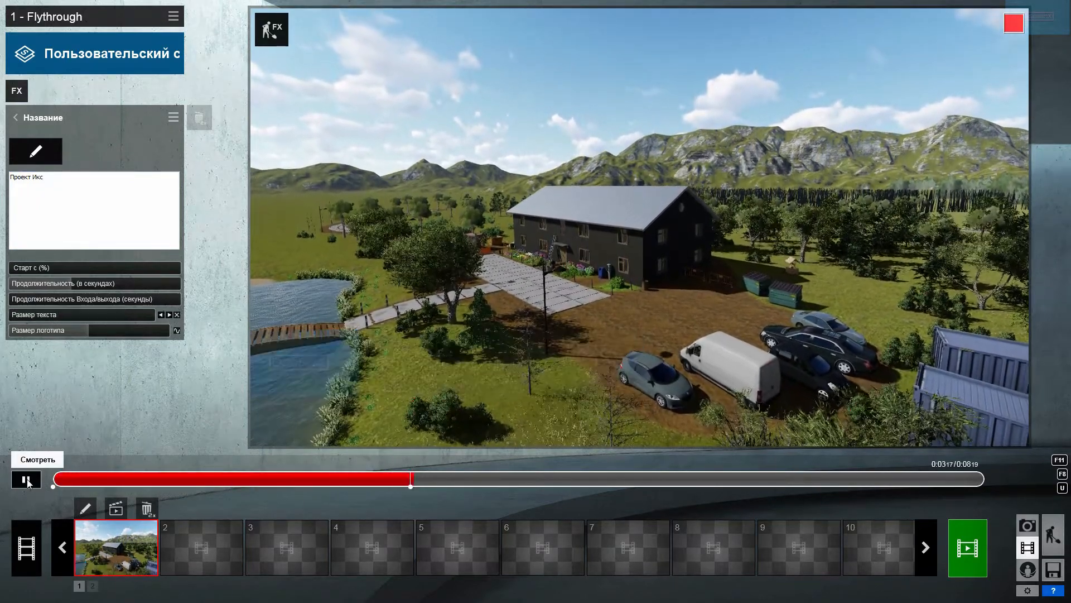
pyautogui.click(28, 480)
pyautogui.click(25, 481)
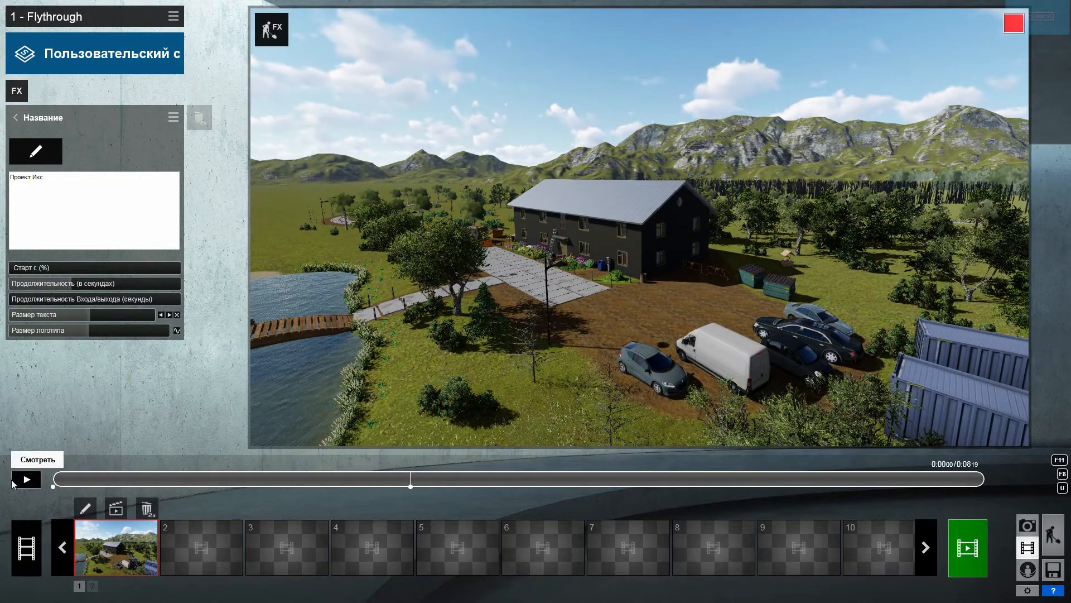
pyautogui.moveTo(32, 270)
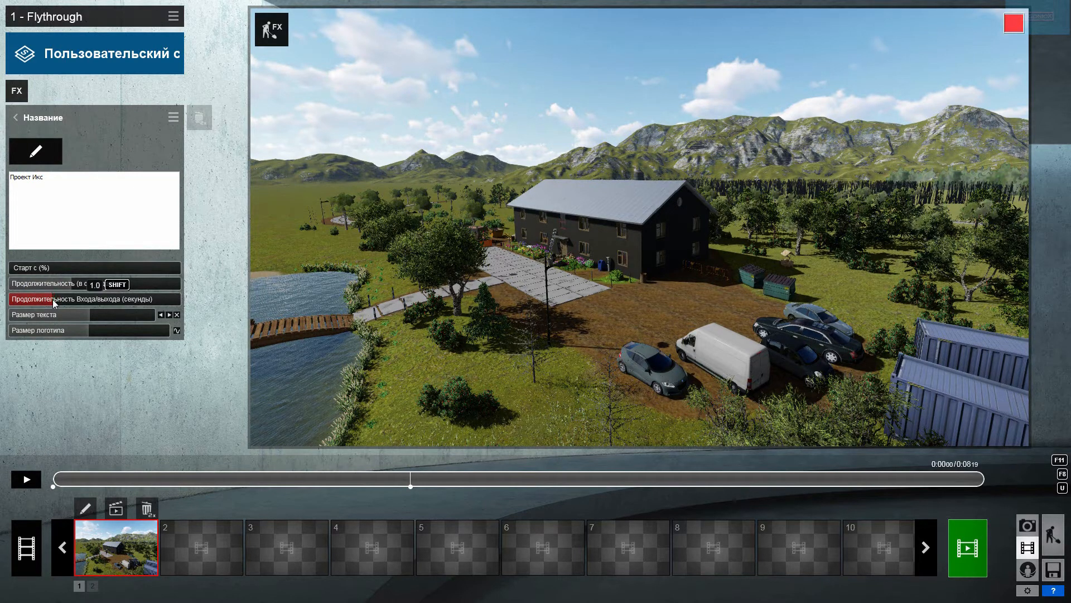
pyautogui.click(27, 480)
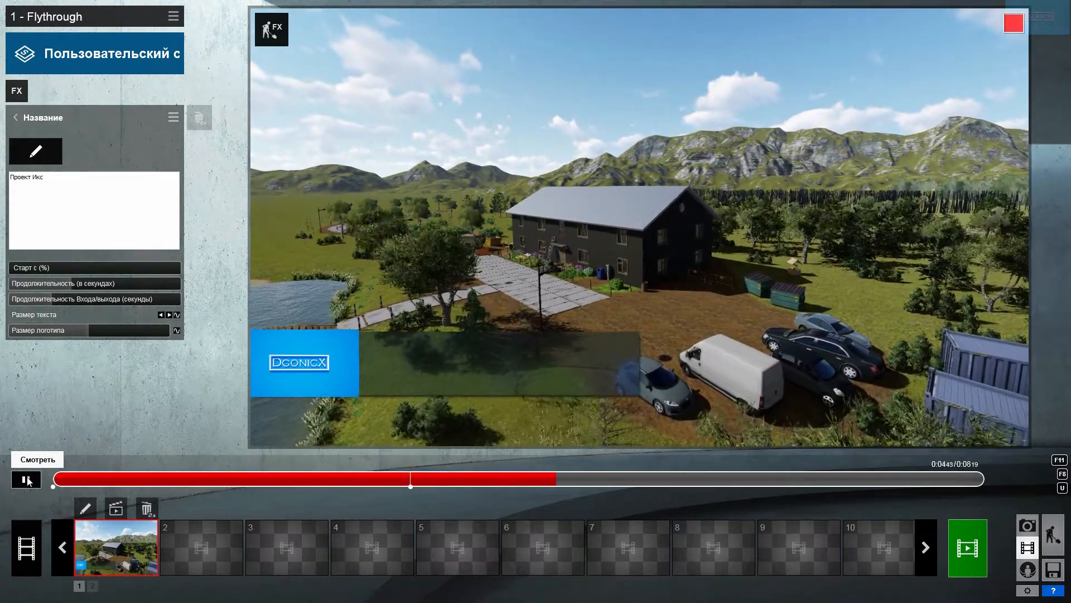
pyautogui.click(27, 479)
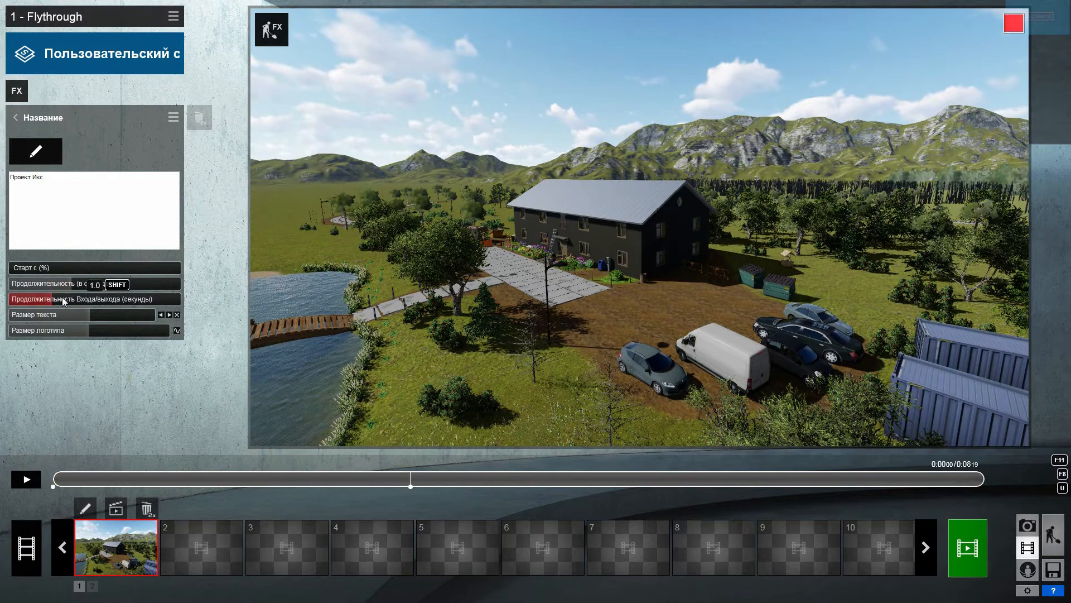
# Step: Adjust the title's entry/exit duration and replay the clip to check the transition
pyautogui.moveTo(63, 301)
pyautogui.mouseDown()
pyautogui.moveTo(77, 301)
pyautogui.moveTo(65, 302)
pyautogui.mouseUp()
pyautogui.click(26, 480)
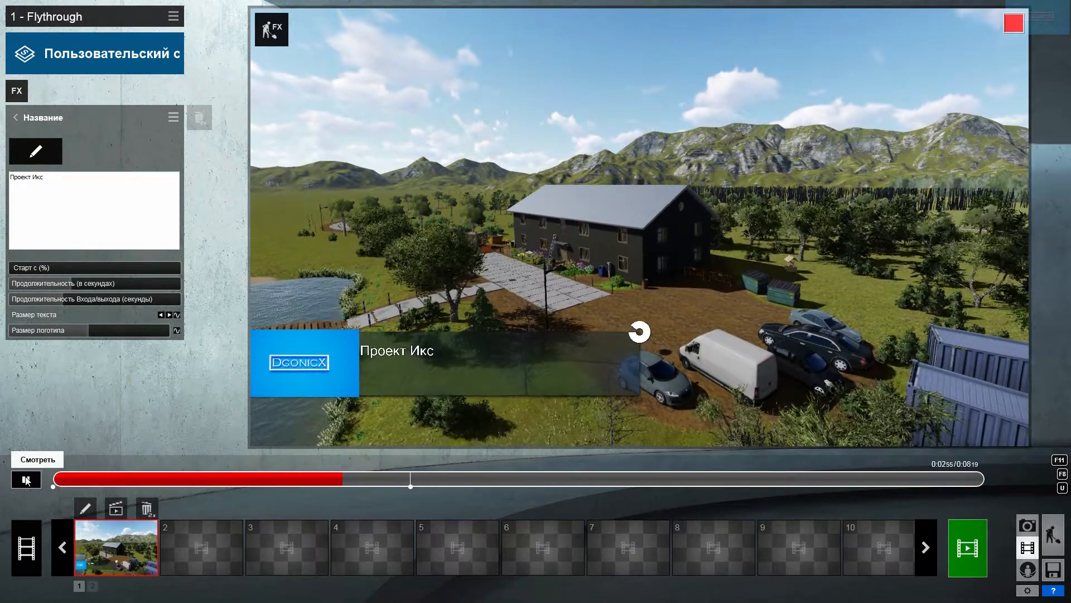
pyautogui.click(26, 478)
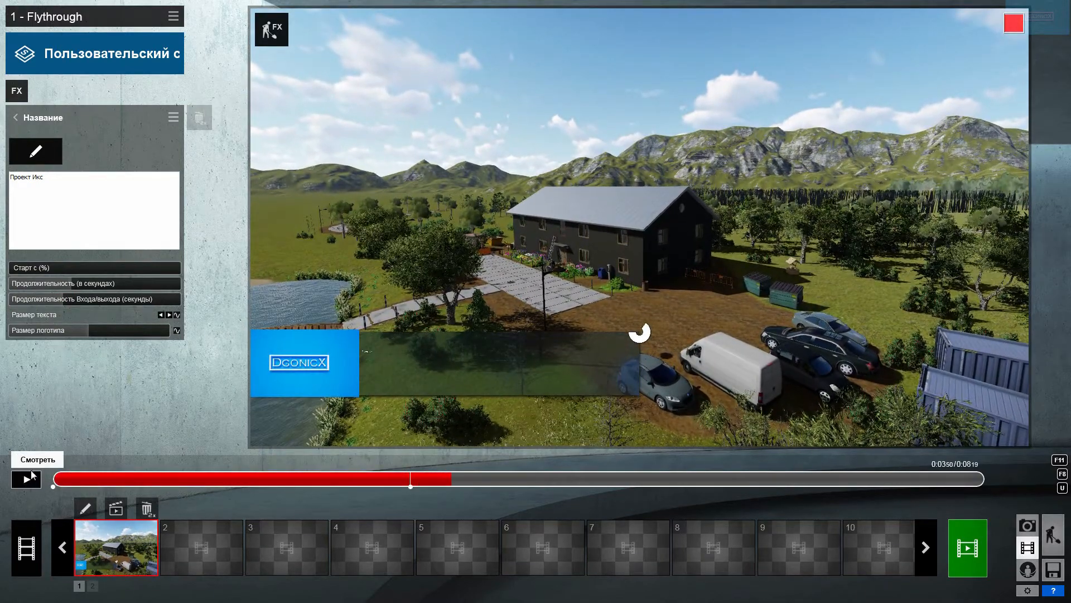
# Step: Delete both text-size keyframes from the title and slightly adjust its entry/exit duration
pyautogui.click(160, 315)
pyautogui.click(177, 315)
pyautogui.click(161, 314)
pyautogui.click(176, 315)
pyautogui.moveTo(92, 481); pyautogui.dragTo(54, 479)
pyautogui.moveTo(59, 298); pyautogui.dragTo(60, 296)
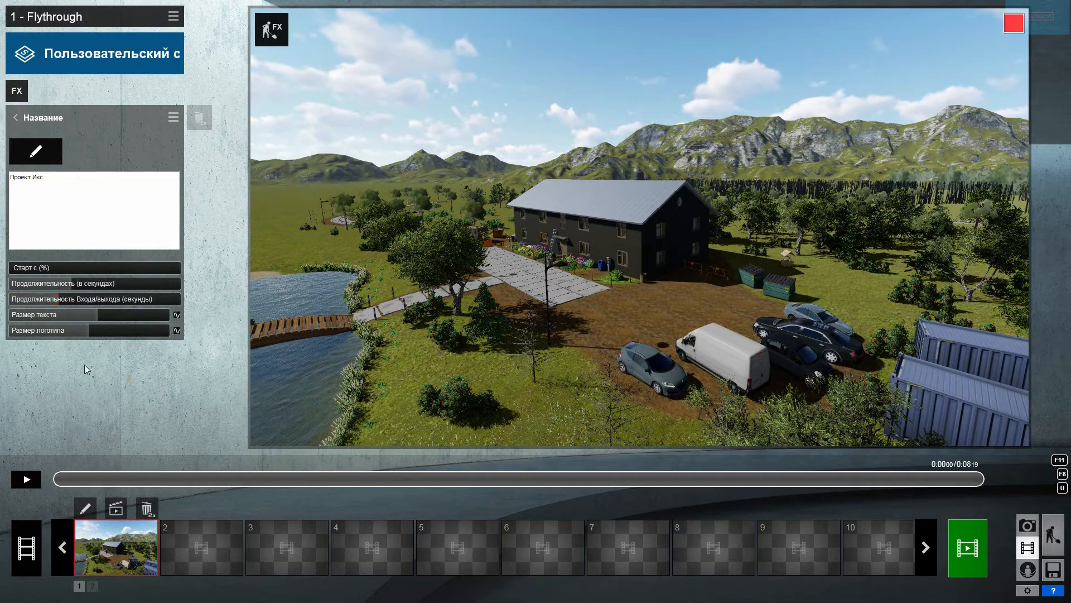
# Step: Replace the title text with "Project X" and preview the clip at about 0:01:26
pyautogui.click(35, 151)
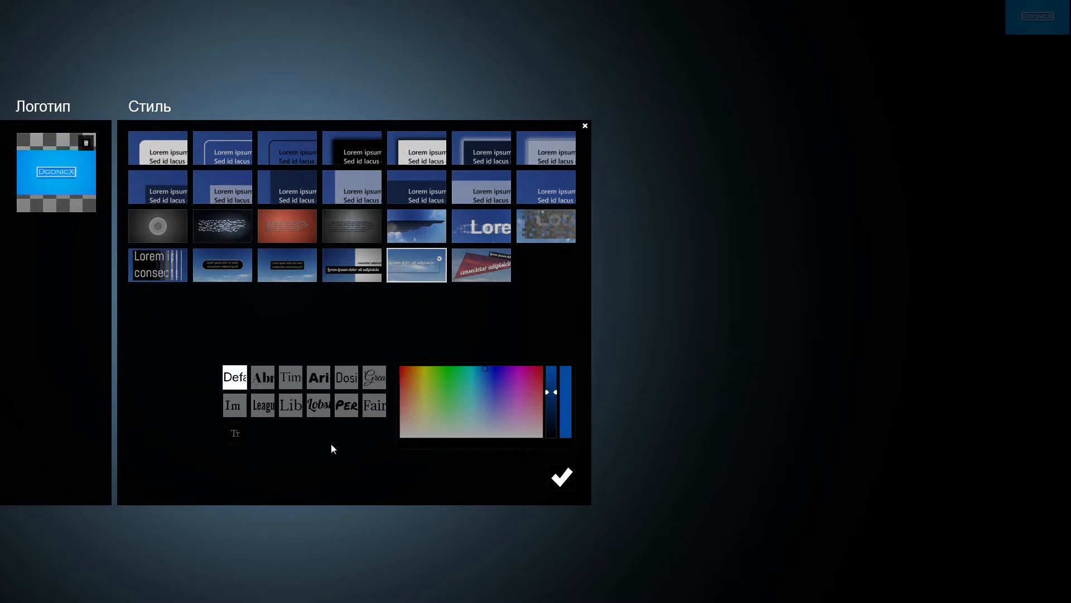
pyautogui.click(561, 476)
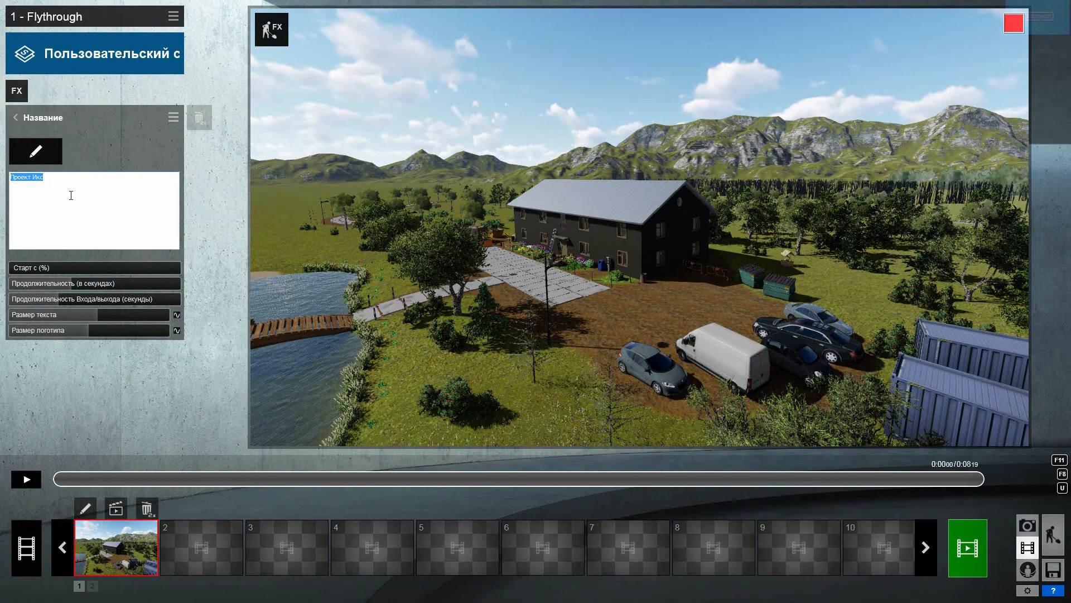
pyautogui.write('Project X')
pyautogui.moveTo(72, 478); pyautogui.dragTo(196, 468)
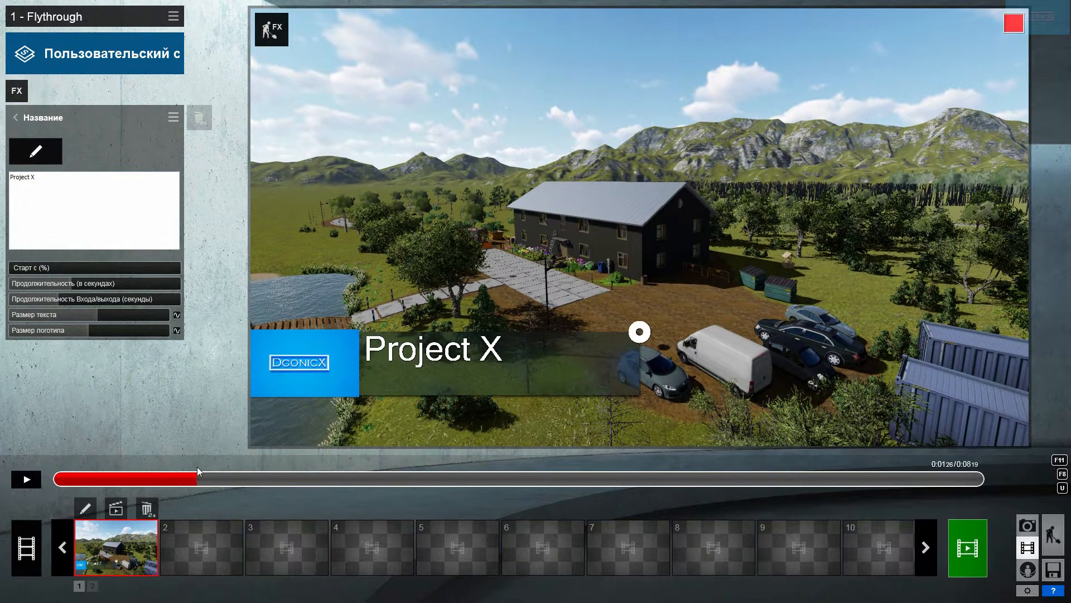
# Step: Try the second and third title fonts ("Abr…" and "Tim…"), applying each one in turn
pyautogui.click(42, 149)
pyautogui.click(262, 380)
pyautogui.click(561, 476)
pyautogui.click(42, 149)
pyautogui.click(294, 381)
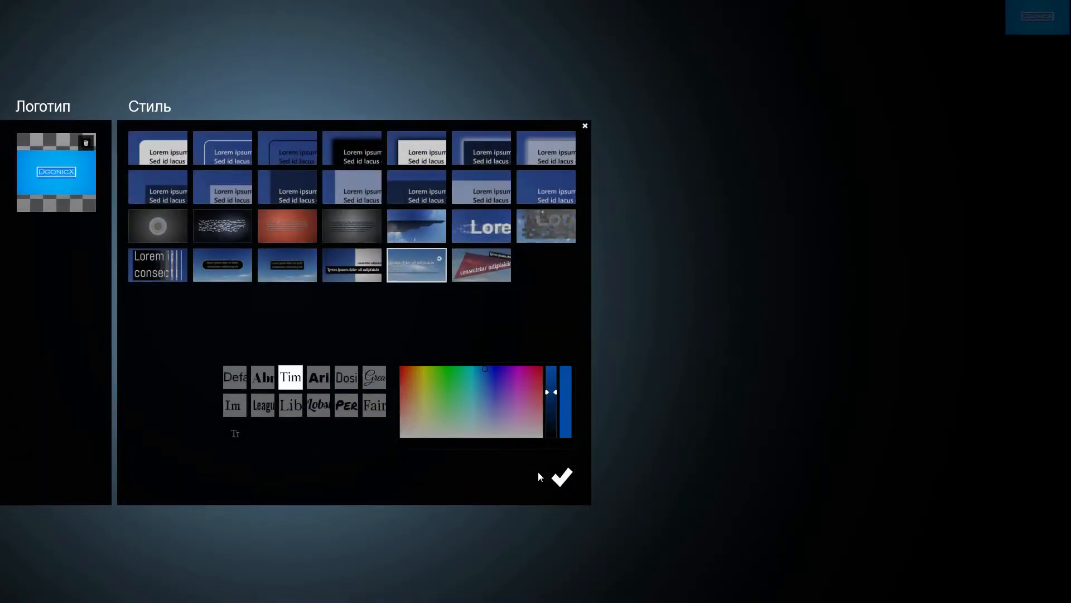
pyautogui.click(560, 476)
# Step: Try the "Ari…" and "Dosi…" fonts on the title, applying each to compare the look
pyautogui.click(36, 154)
pyautogui.click(317, 380)
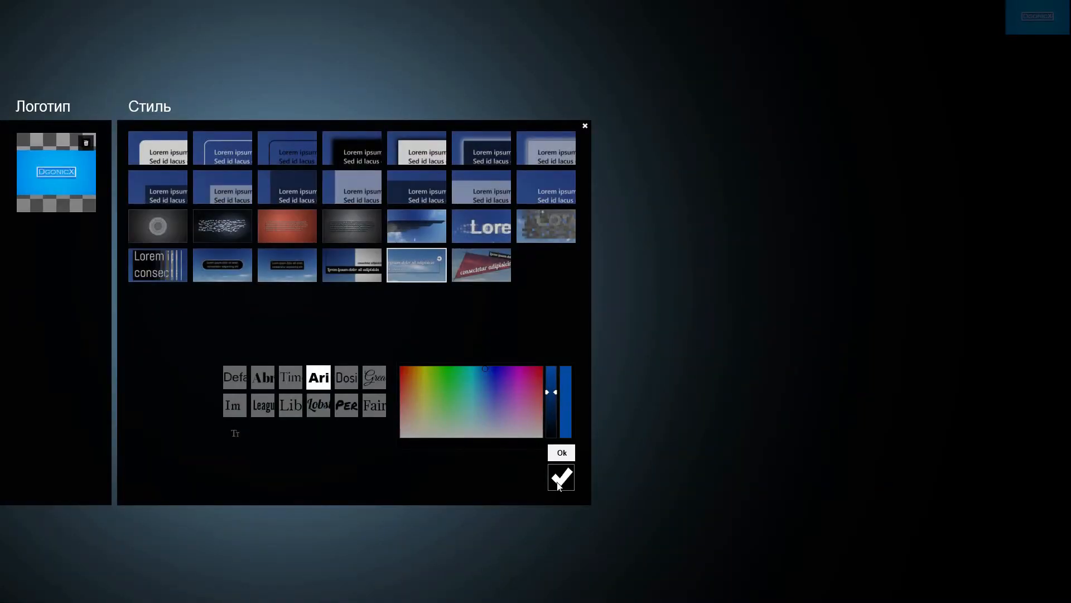
pyautogui.click(562, 476)
pyautogui.click(36, 156)
pyautogui.click(346, 377)
pyautogui.click(561, 476)
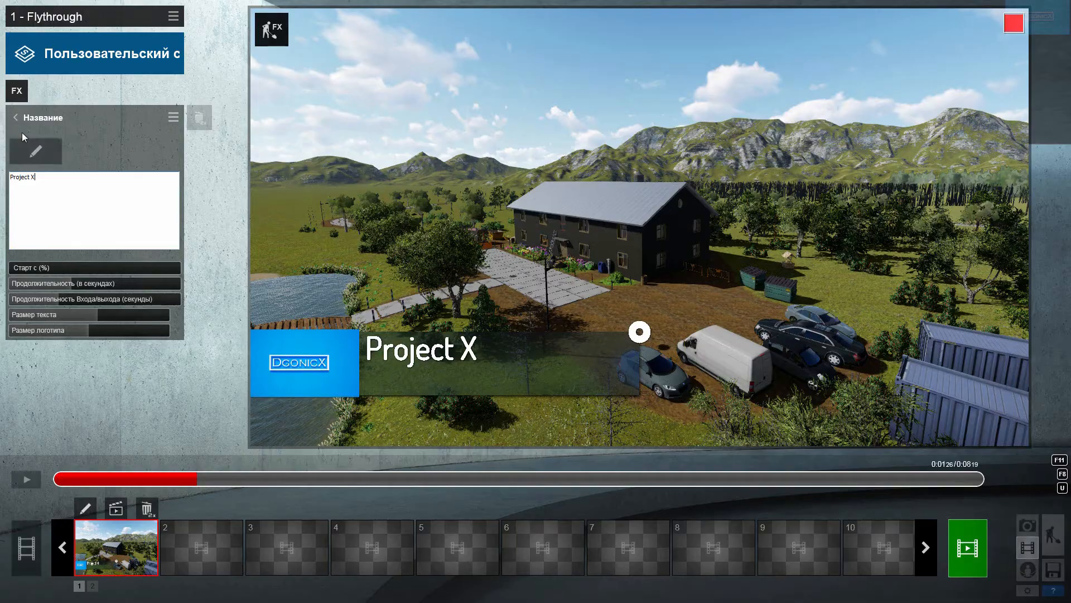
# Step: Try the script font "Grea…" and the serif font "Im…" on the title
pyautogui.click(37, 154)
pyautogui.click(375, 378)
pyautogui.click(561, 476)
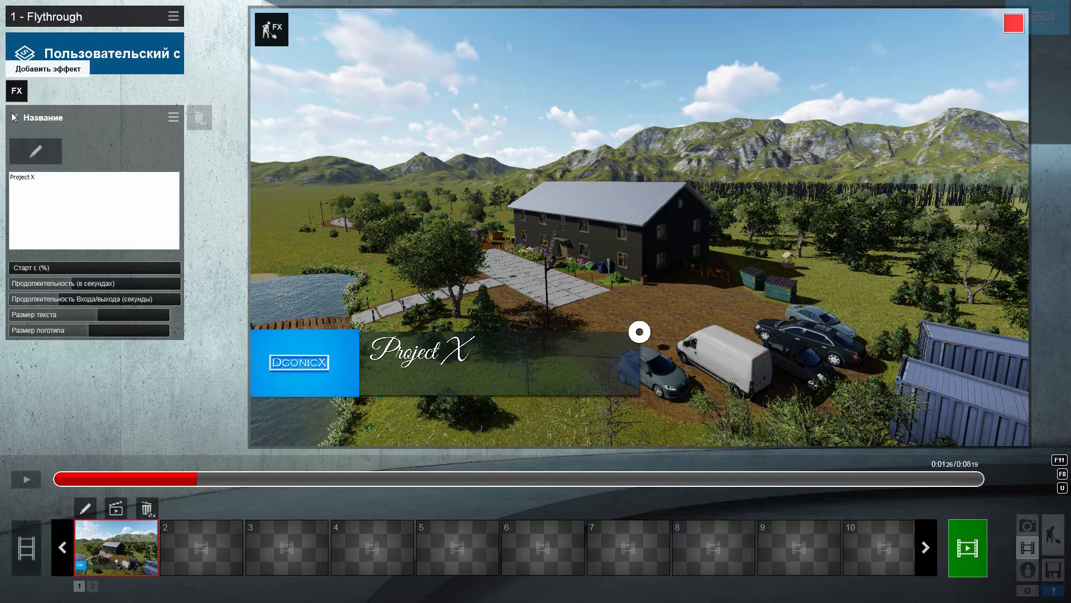
pyautogui.click(37, 153)
pyautogui.click(234, 405)
pyautogui.click(561, 476)
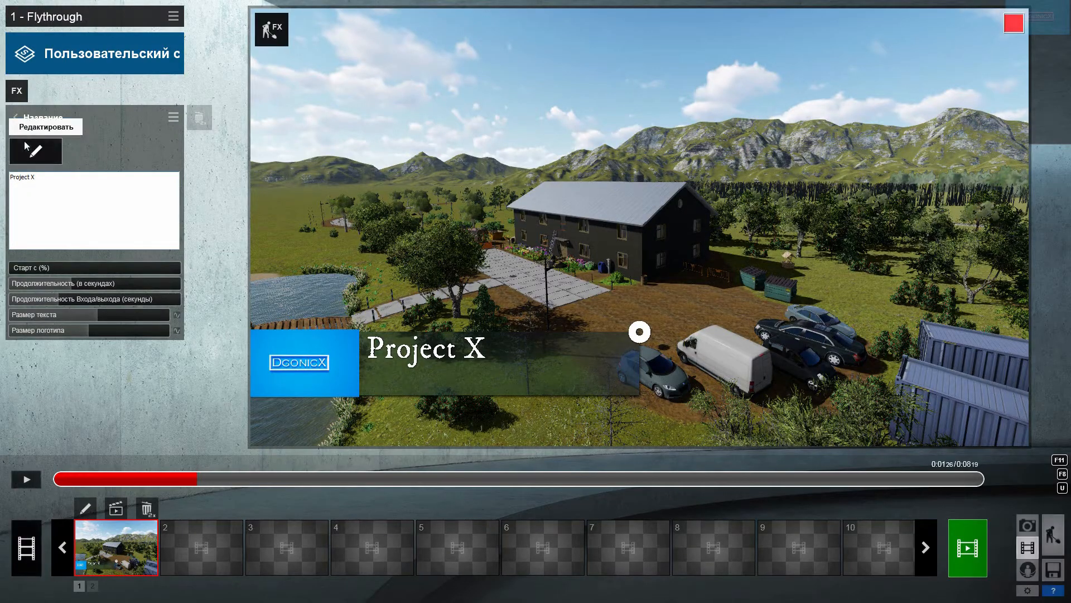
# Step: Try the "Leagu…" and "Lib…" fonts on the title
pyautogui.click(37, 153)
pyautogui.click(262, 405)
pyautogui.click(561, 476)
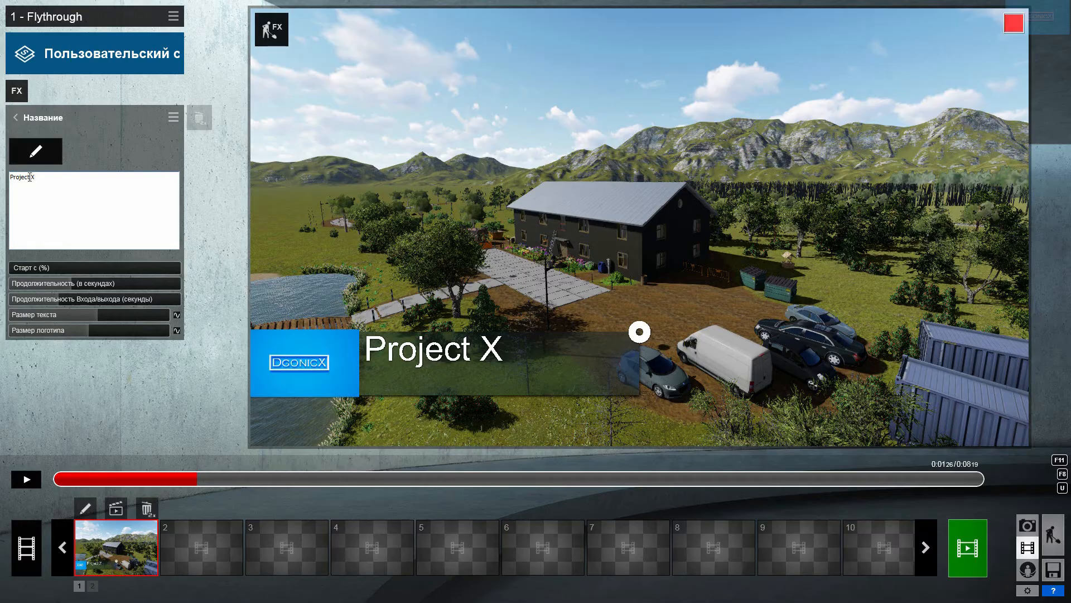
pyautogui.click(37, 153)
pyautogui.click(291, 405)
pyautogui.click(561, 475)
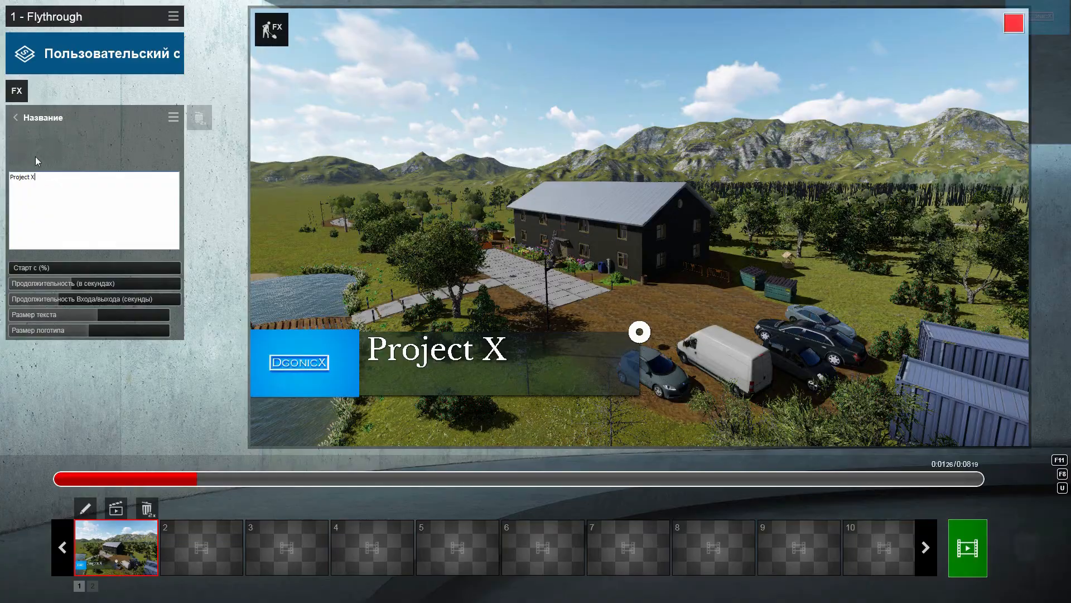
# Step: Try the "Lobs…", Permanent Marker and "Fair…" fonts on the title in turn
pyautogui.click(35, 157)
pyautogui.click(321, 405)
pyautogui.click(562, 476)
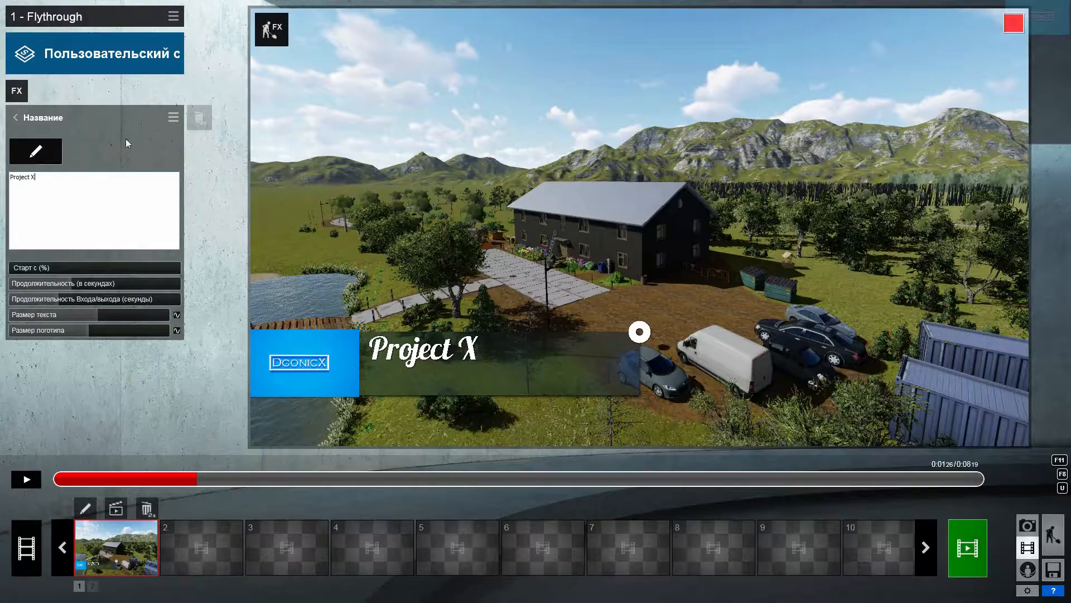
pyautogui.click(53, 151)
pyautogui.click(350, 405)
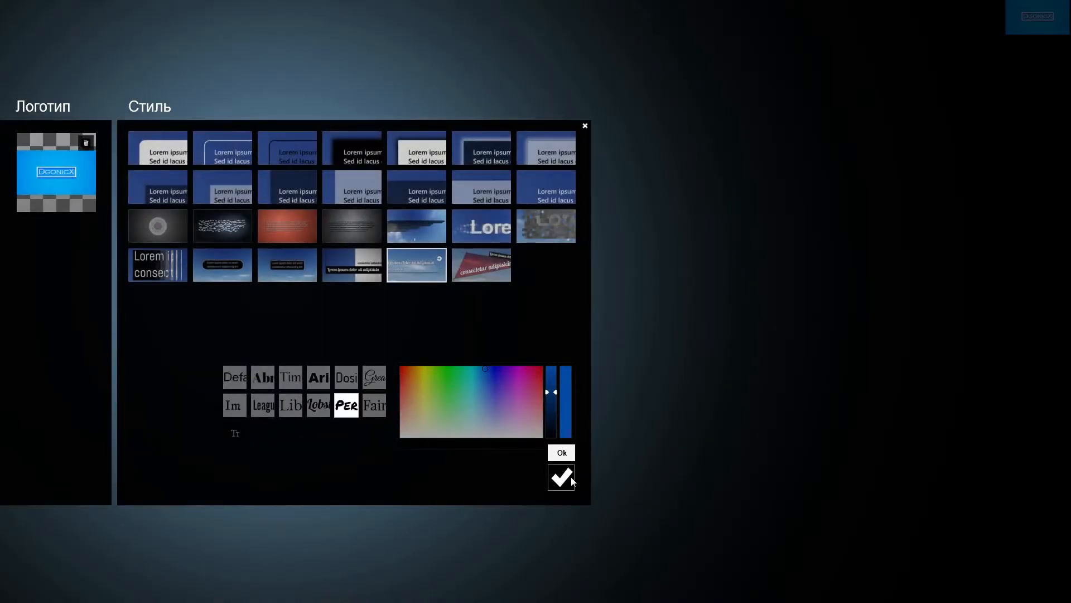
pyautogui.click(561, 476)
pyautogui.click(34, 151)
pyautogui.click(374, 405)
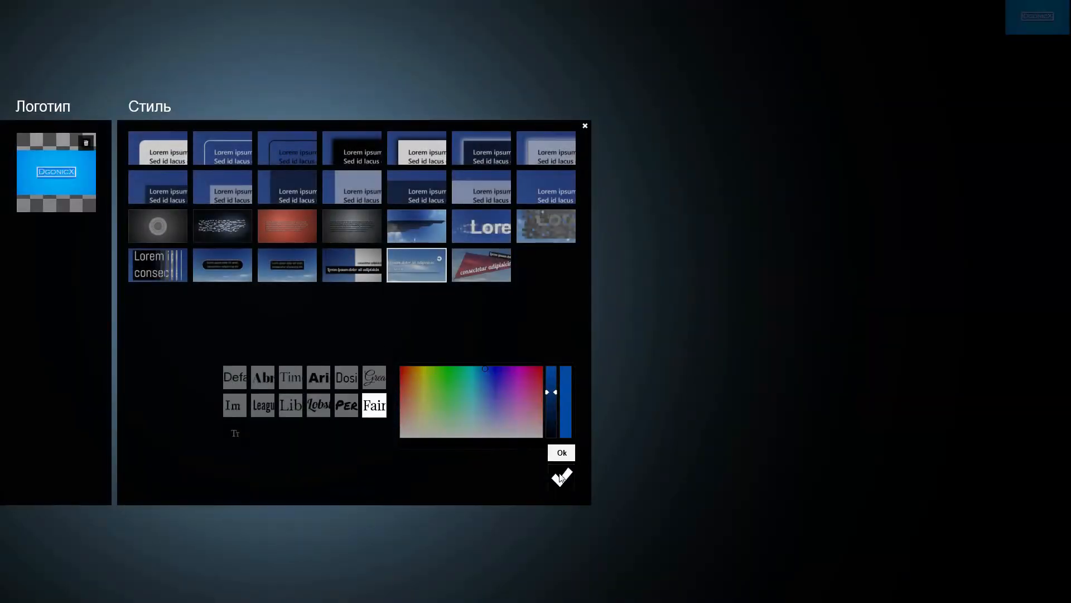
pyautogui.click(561, 476)
# Step: Set the title font to Permanent Marker and apply it
pyautogui.click(34, 152)
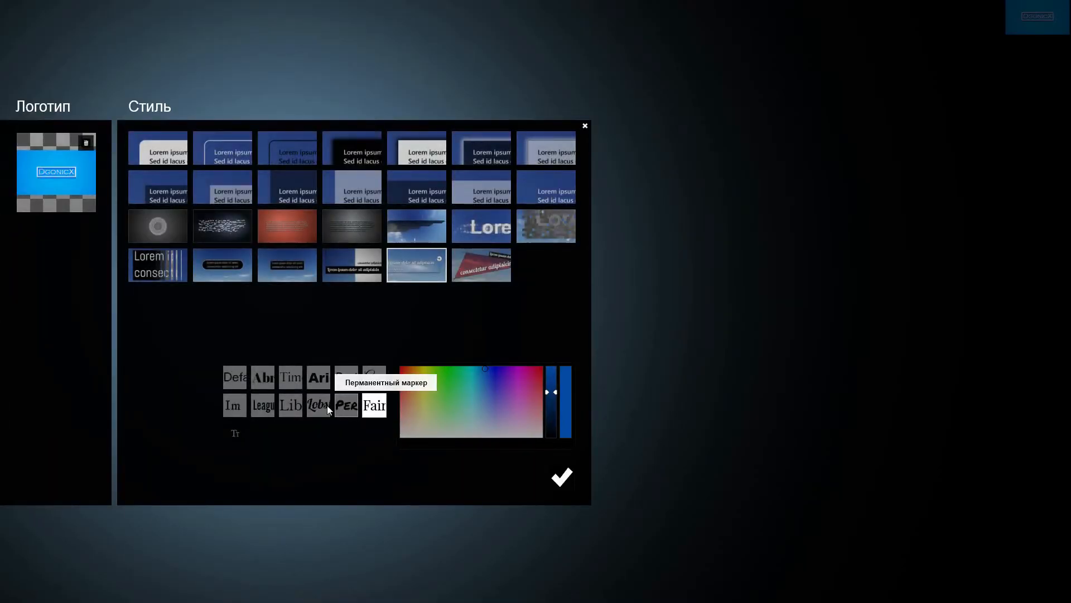
pyautogui.click(346, 406)
pyautogui.click(561, 478)
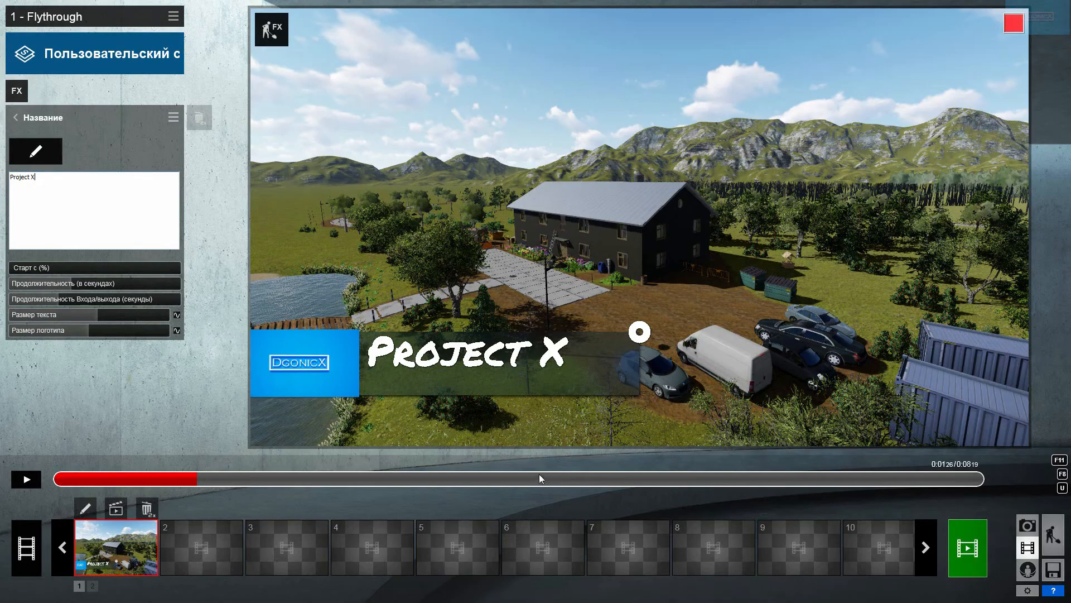
# Step: Set the title's text size to 2.5 and scrub the clip's opening to preview the title's entrance
pyautogui.moveTo(127, 480); pyautogui.dragTo(200, 472)
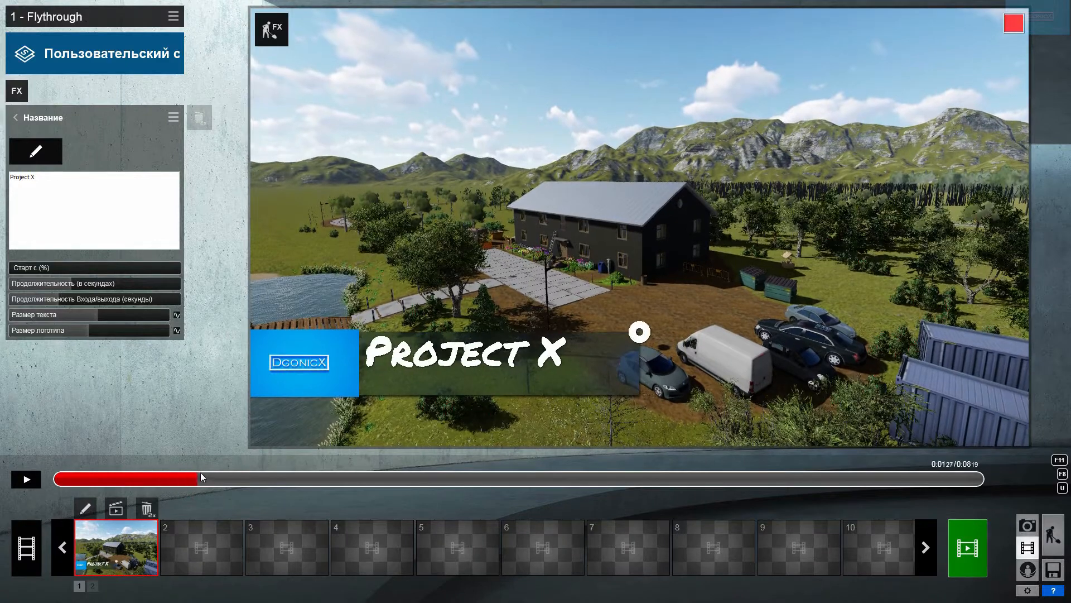
pyautogui.moveTo(85, 313)
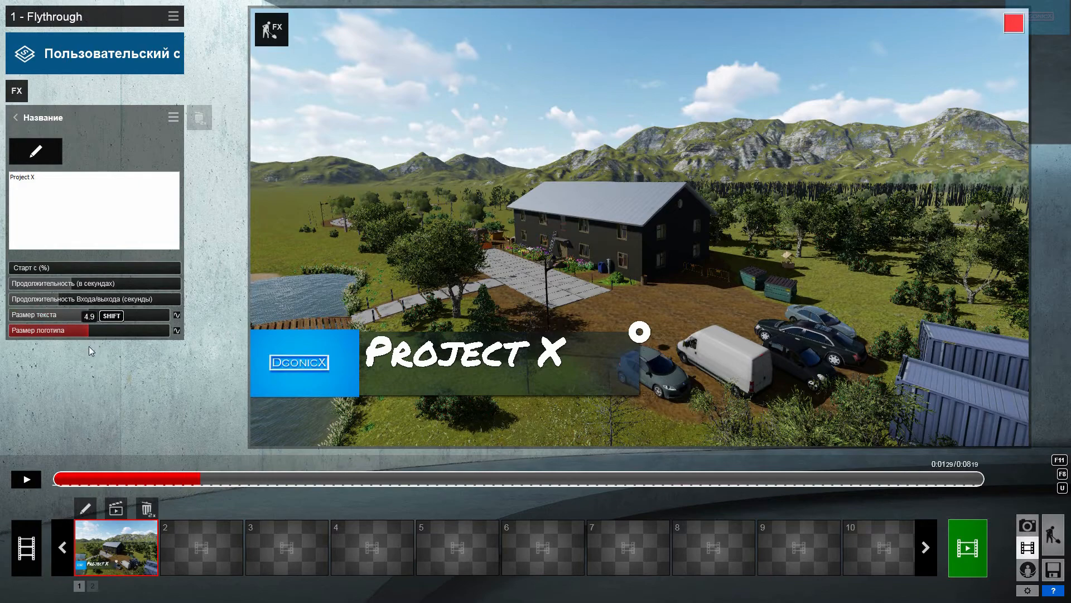
pyautogui.click(53, 481)
pyautogui.moveTo(52, 481); pyautogui.dragTo(192, 476)
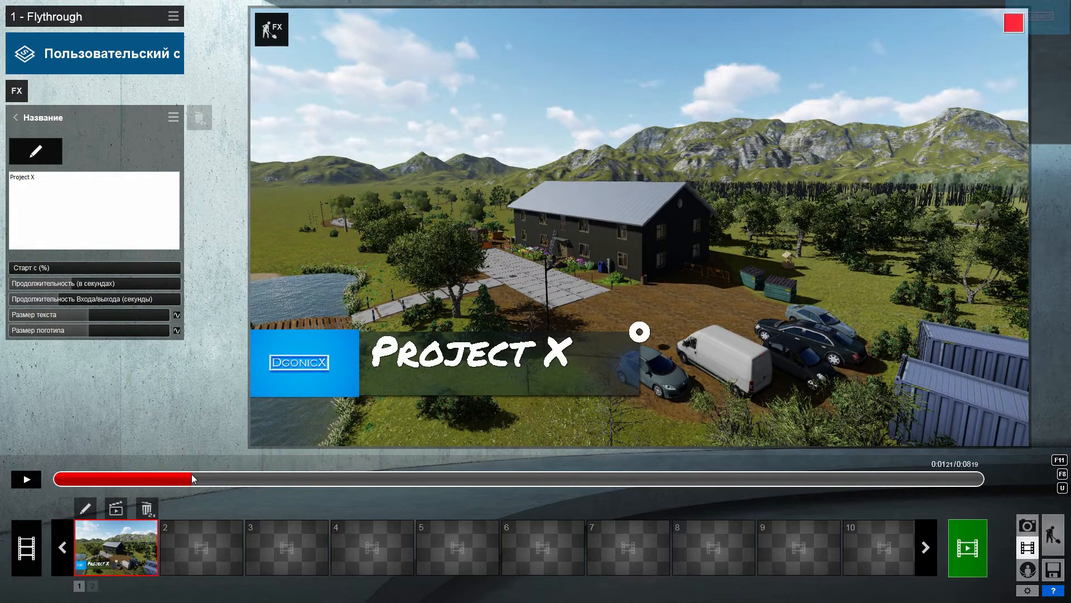
# Step: Reduce the logo size slightly and scrub through the clip to about 0:05:18 to check the title
pyautogui.moveTo(85, 330); pyautogui.dragTo(78, 330)
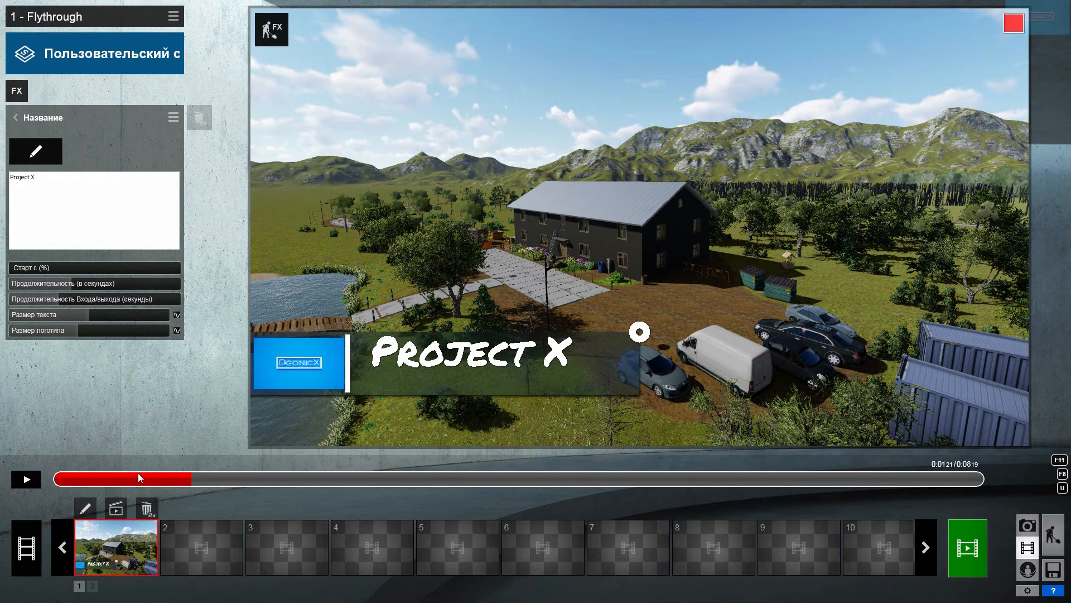
pyautogui.moveTo(56, 479); pyautogui.dragTo(282, 474)
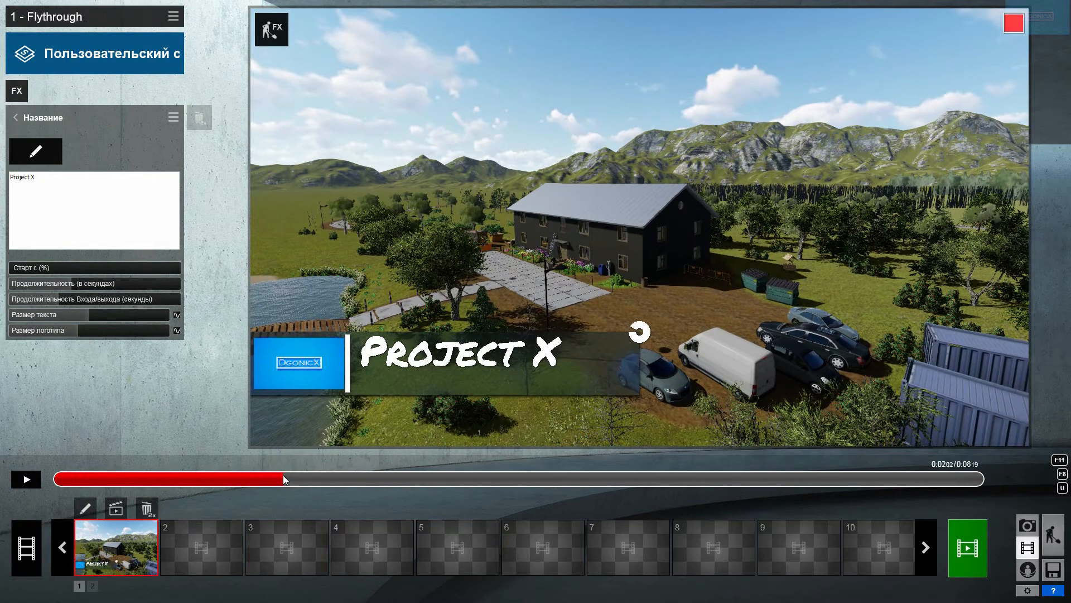
pyautogui.moveTo(283, 474); pyautogui.dragTo(645, 485)
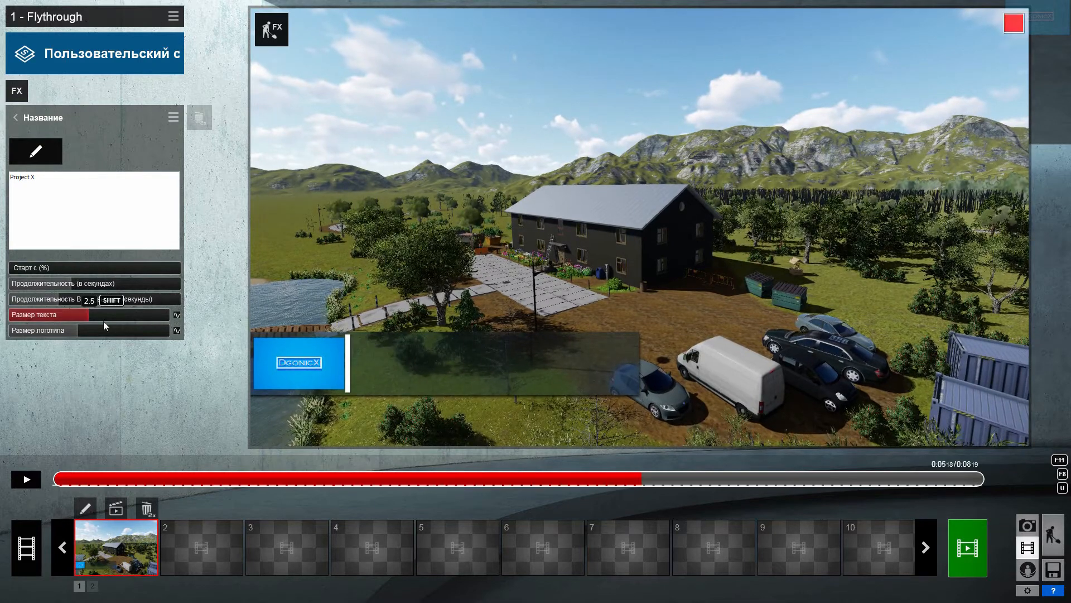
# Step: Add logo-size keyframes at about 0:05:18 and 0:06:04, with a smaller logo at the second one
pyautogui.click(176, 330)
pyautogui.moveTo(643, 483); pyautogui.dragTo(739, 482)
pyautogui.click(176, 331)
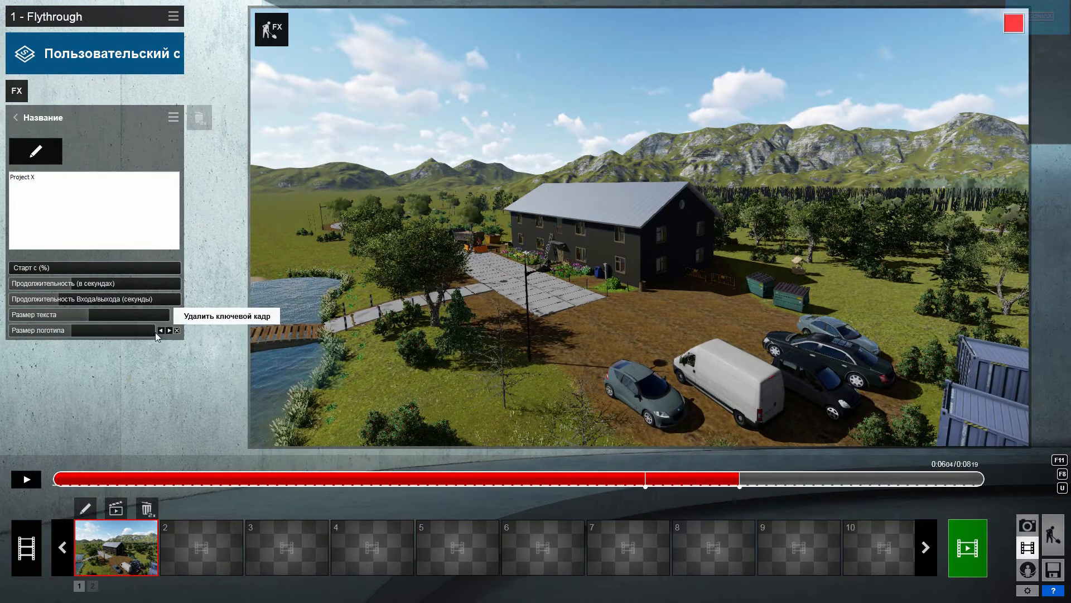
# Step: Return to the clip's start and play it to preview the title with the logo-size keyframes
pyautogui.moveTo(645, 481); pyautogui.dragTo(38, 483)
pyautogui.click(18, 484)
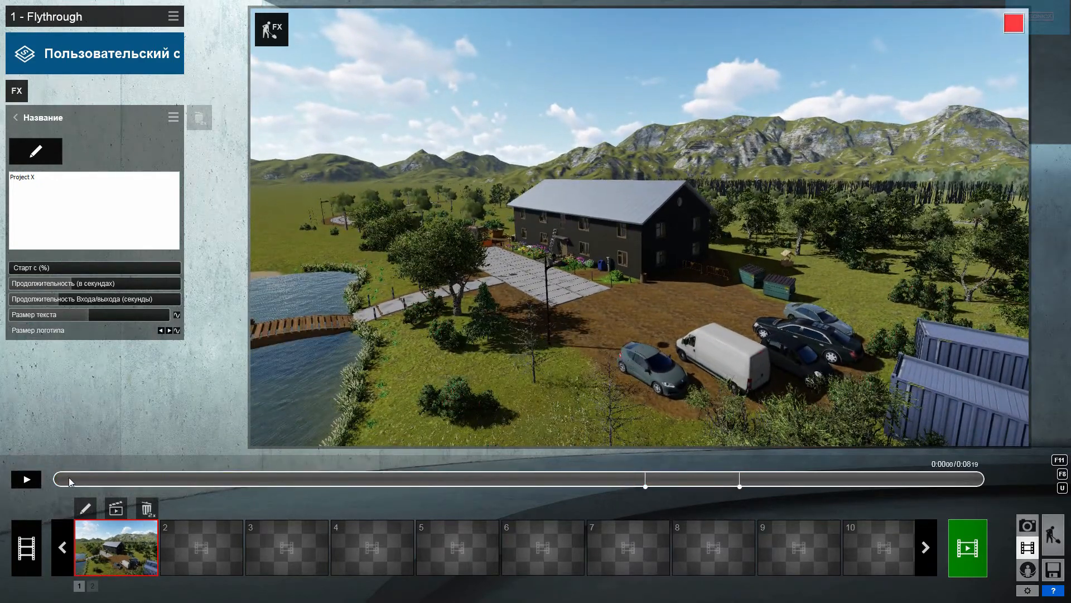
pyautogui.moveTo(733, 485); pyautogui.dragTo(89, 482)
pyautogui.moveTo(157, 483); pyautogui.dragTo(384, 464)
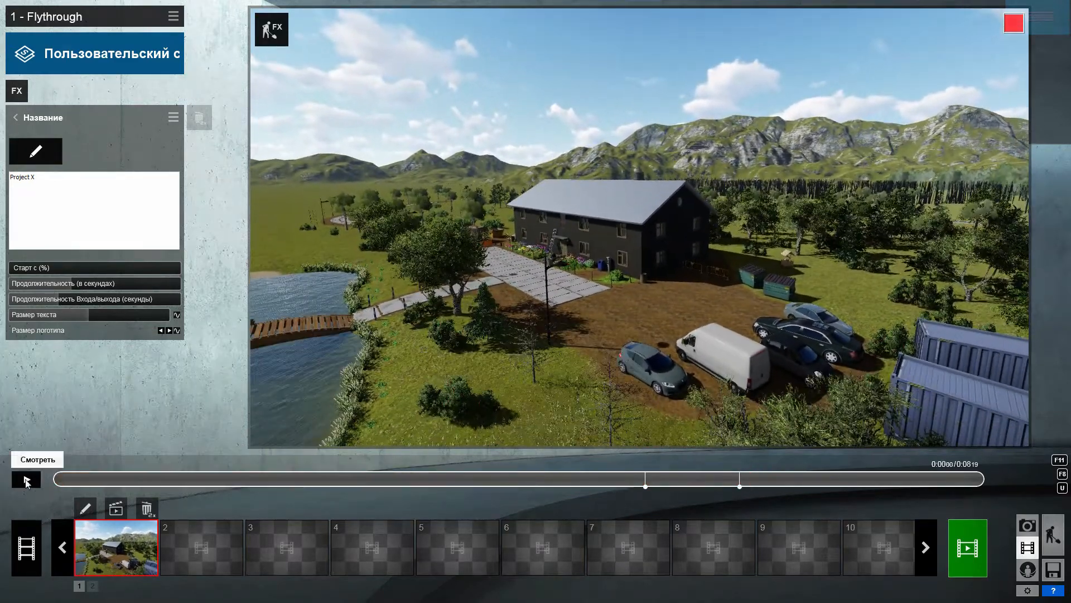
pyautogui.click(27, 479)
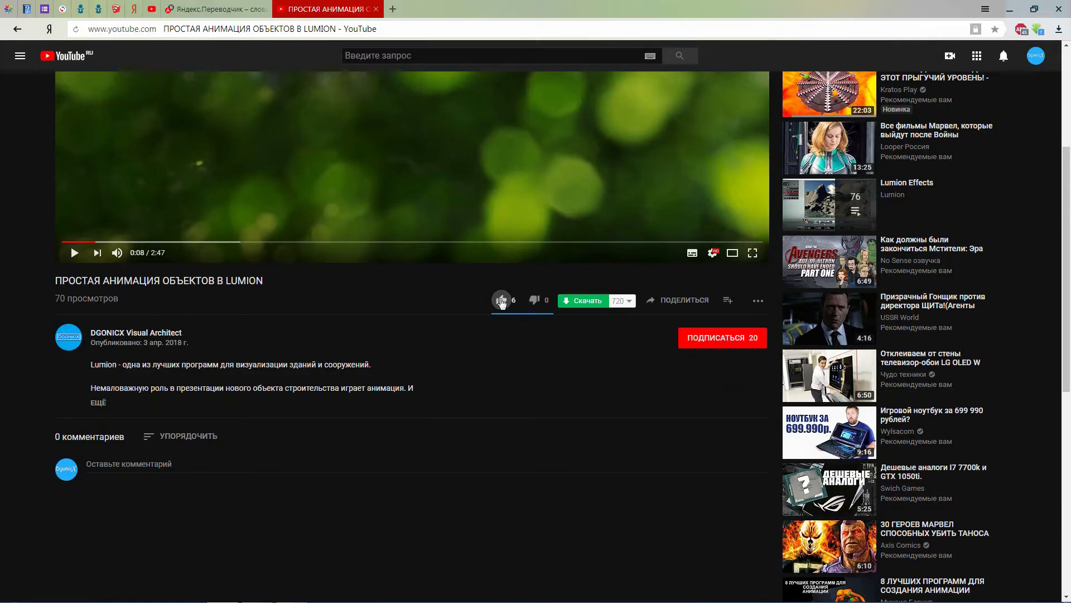
# Step: Switch to YouTube, like the video "ПРОСТАЯ АНИМАЦИЯ ОБЪЕКТОВ В LUMION" and subscribe to its channel
pyautogui.click(502, 300)
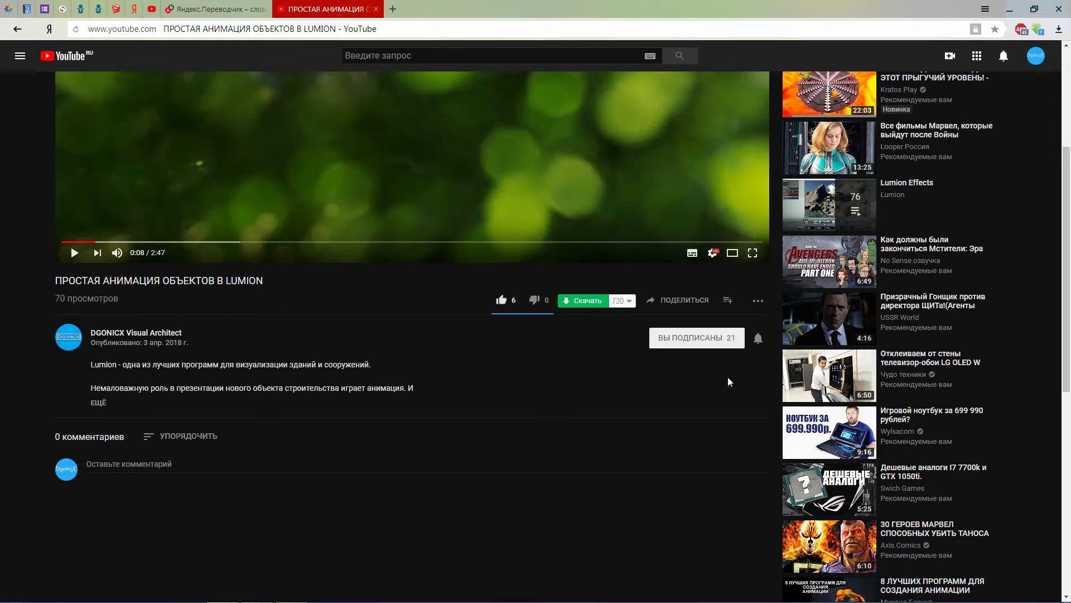